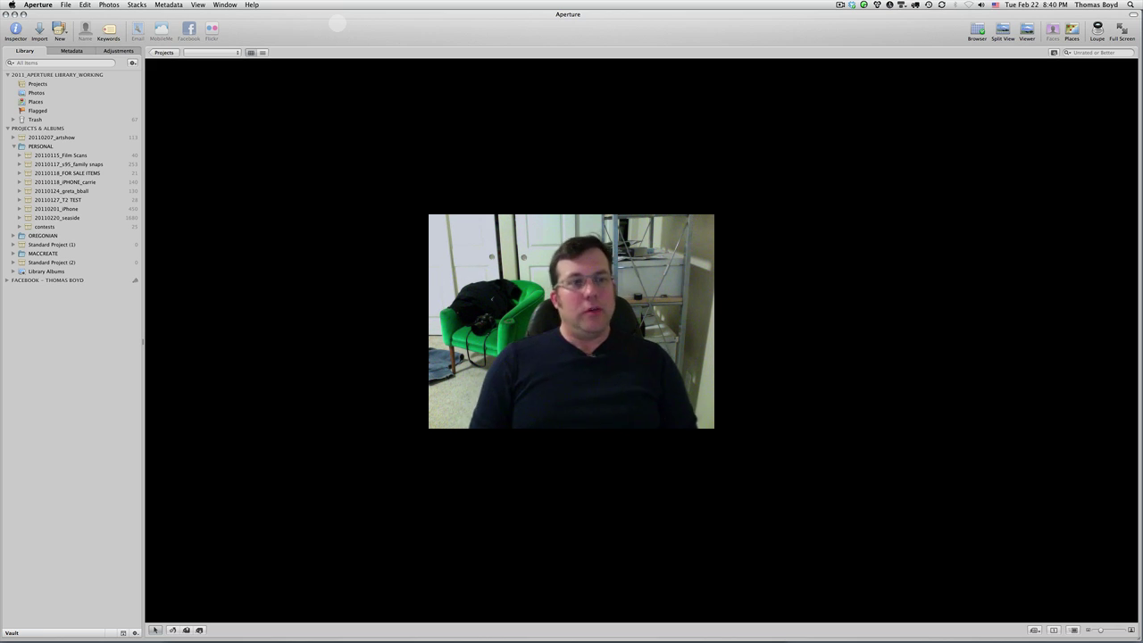
- Open the import browser for the card's 32 photos and toggle the File Info section off and on
{"action": "key", "text": "super+shift+i"}
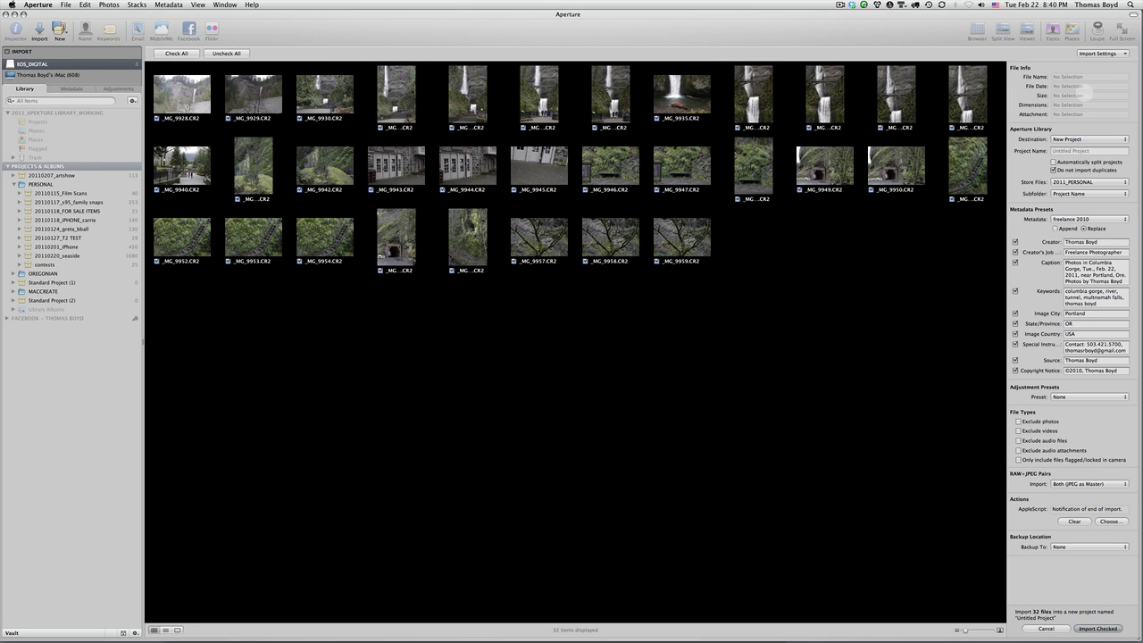
{"action": "left_click", "coordinate": [1094, 54]}
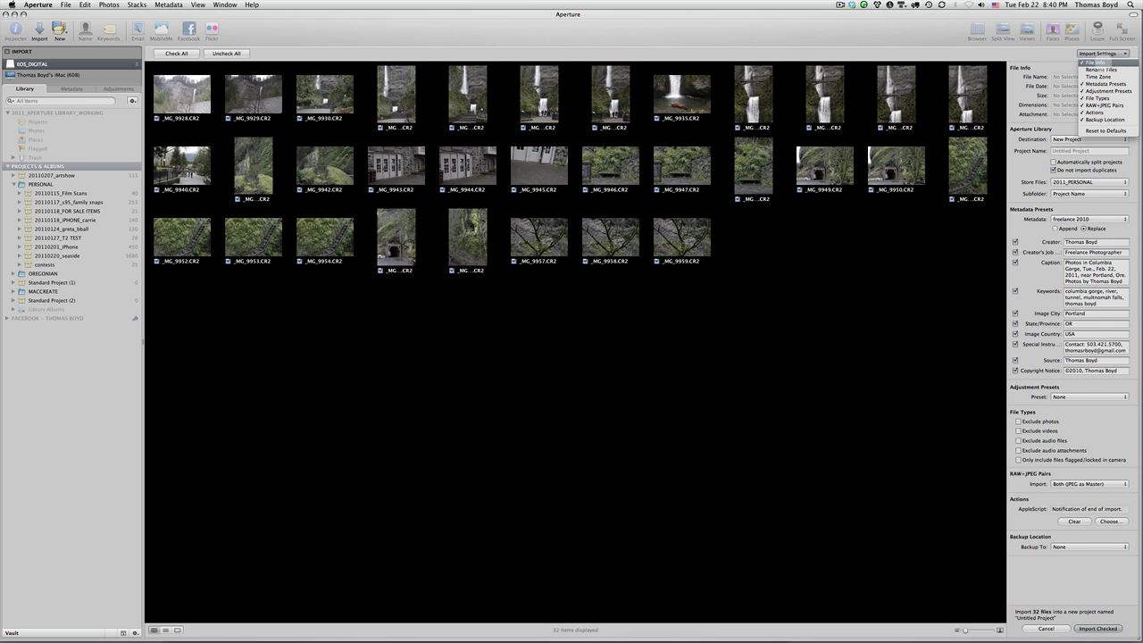
{"action": "left_click", "coordinate": [1097, 62]}
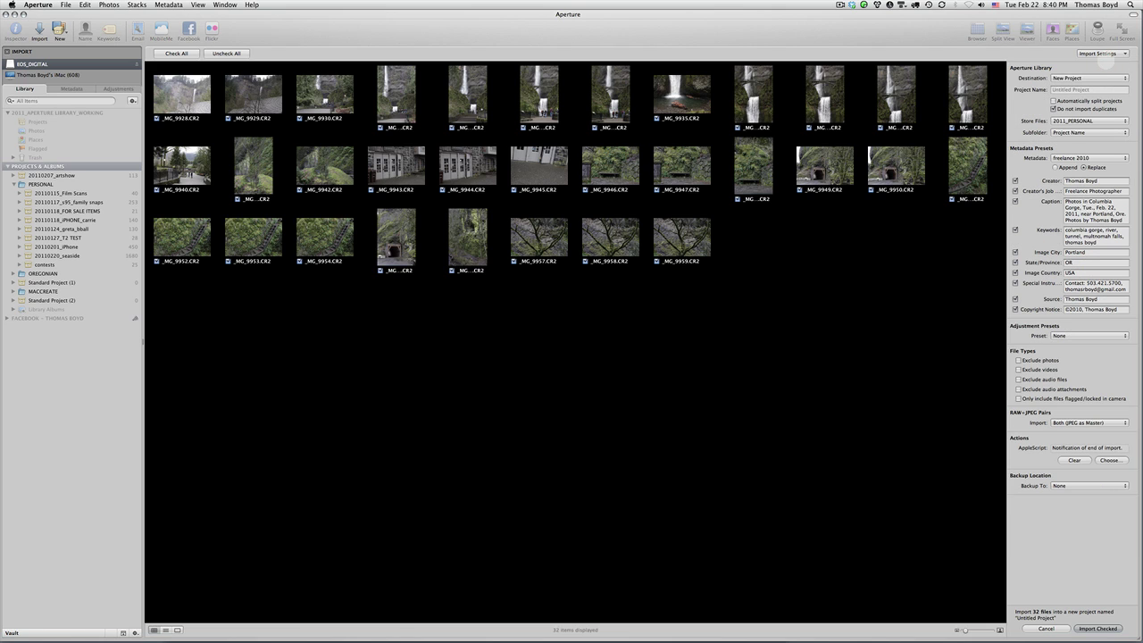
{"action": "left_click", "coordinate": [1104, 54]}
{"action": "left_click", "coordinate": [1096, 62]}
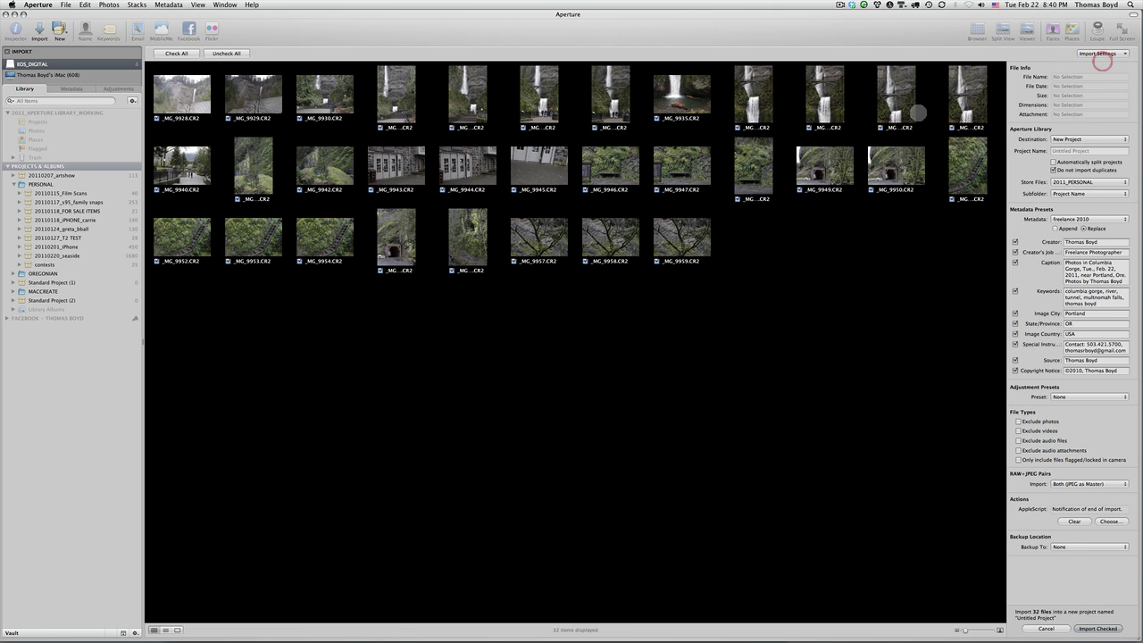
{"action": "left_click", "coordinate": [897, 98]}
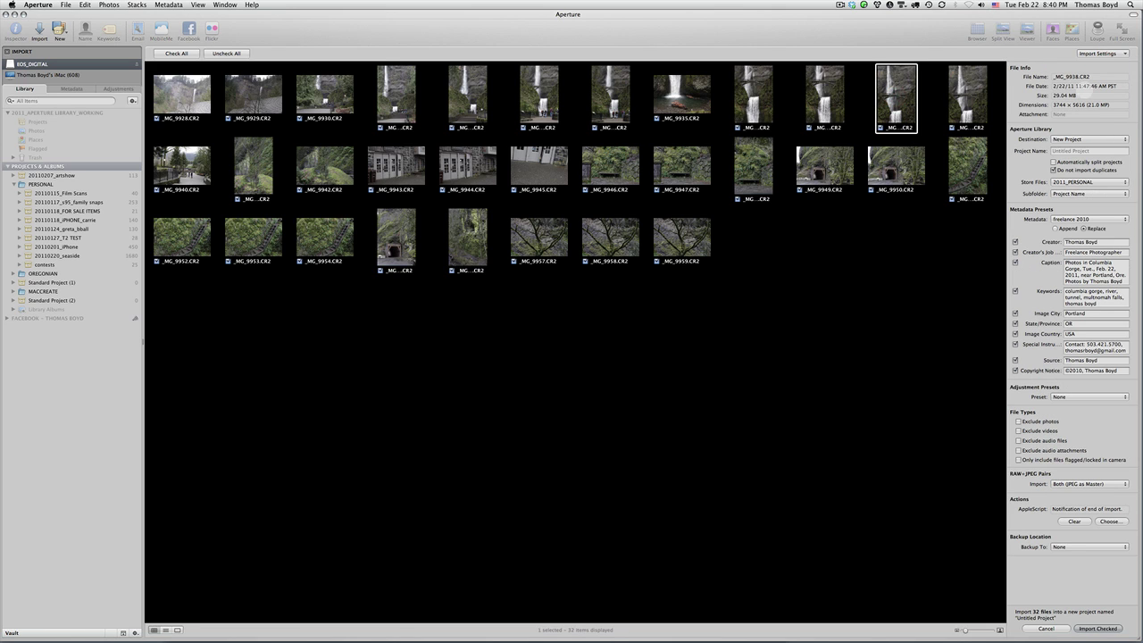
{"action": "key", "text": "Left"}
{"action": "key", "text": "Left"}
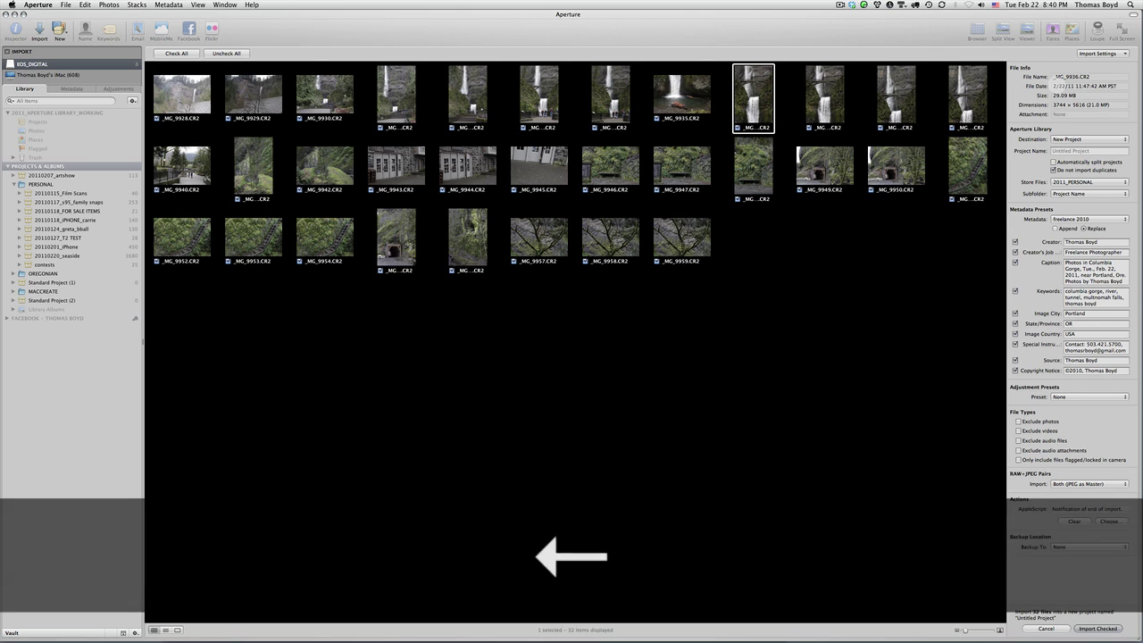
{"action": "key", "text": "Left"}
{"action": "key", "text": "Left"}
{"action": "key", "text": "Left"}
{"action": "key", "text": "Left"}
{"action": "key", "text": "Left"}
{"action": "key", "text": "Left"}
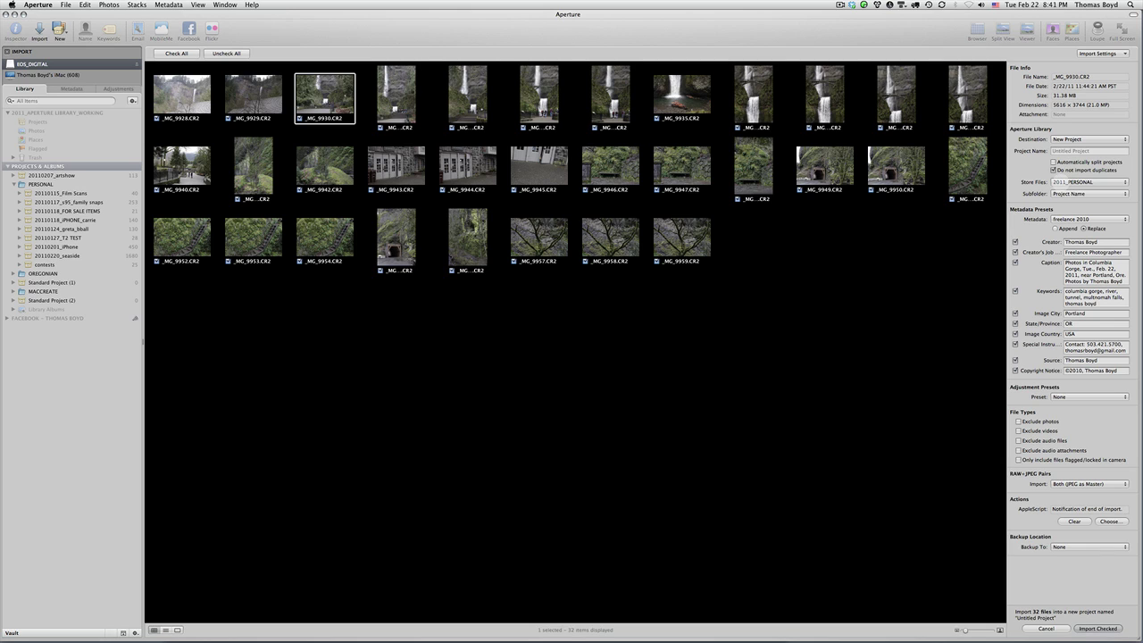
{"action": "left_click", "coordinate": [1090, 182]}
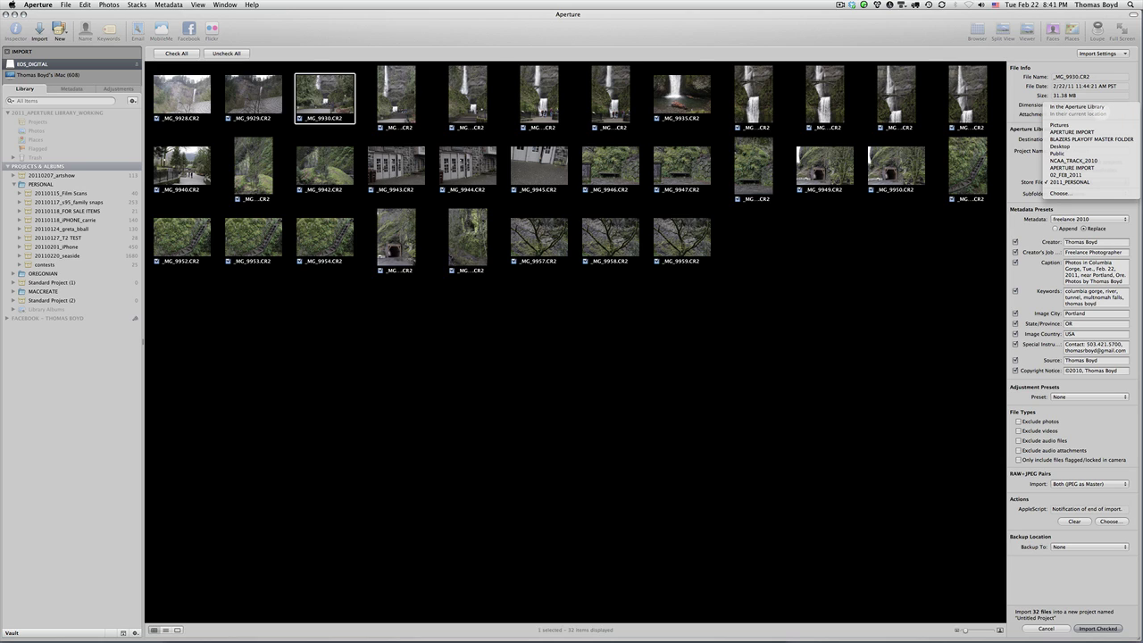
- Switch the import source to the iMac drive and browse the 00006007A.frankblack folder's photos
{"action": "left_click", "coordinate": [1070, 181]}
{"action": "left_click", "coordinate": [43, 75]}
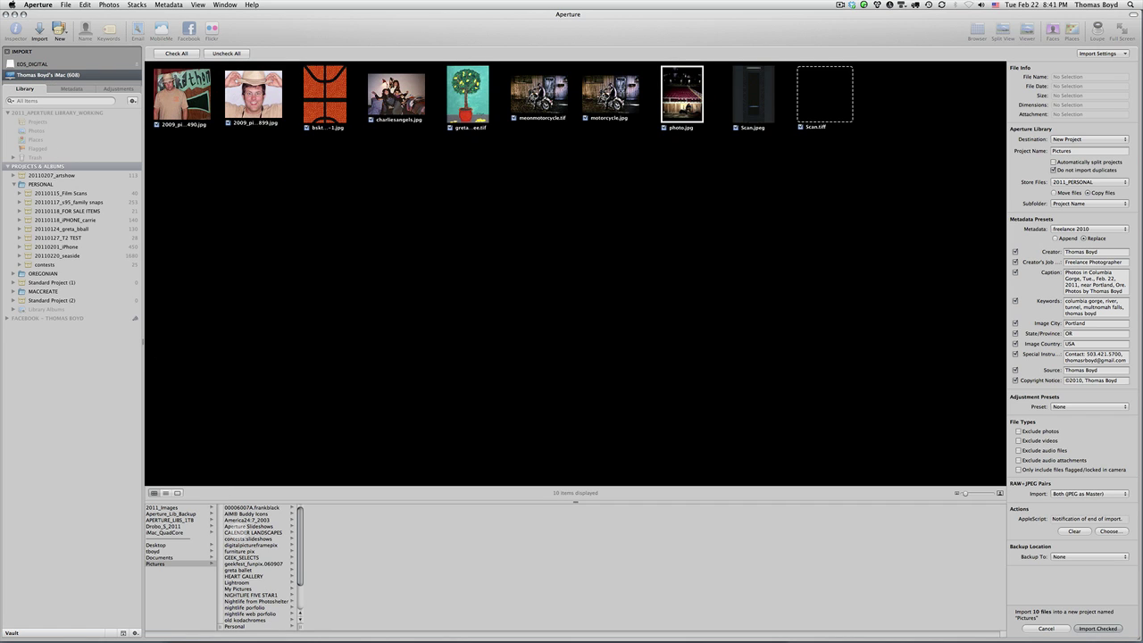
{"action": "left_click", "coordinate": [246, 507]}
{"action": "scroll", "coordinate": [730, 344], "scroll_direction": "down", "scroll_amount": 5}
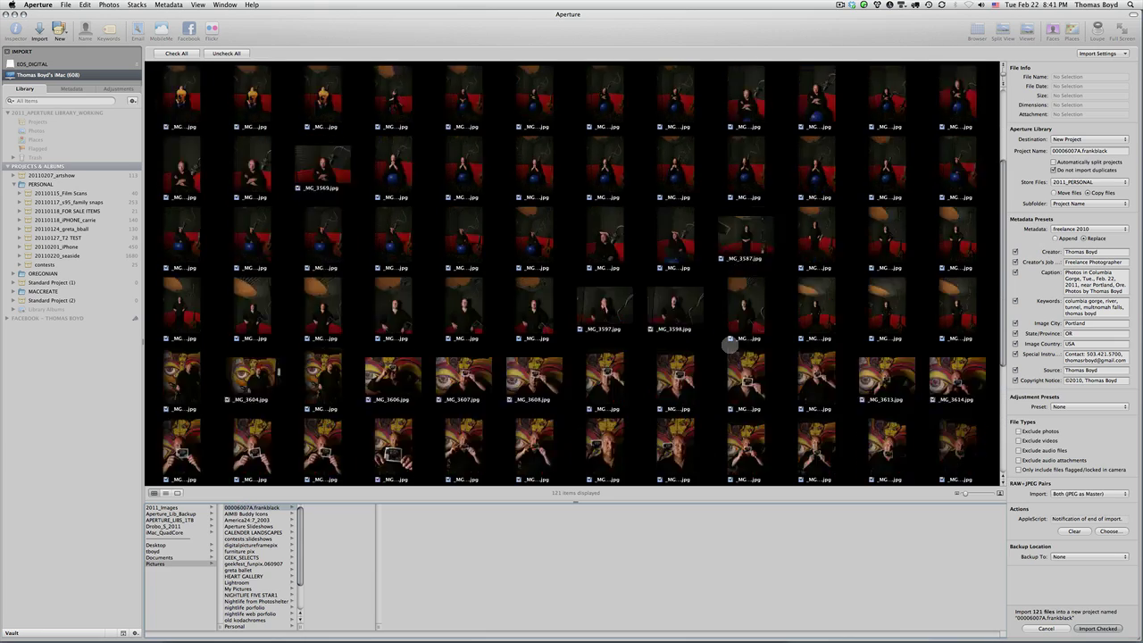
{"action": "scroll", "coordinate": [729, 344], "scroll_direction": "up", "scroll_amount": 2}
{"action": "scroll", "coordinate": [730, 345], "scroll_direction": "down", "scroll_amount": 3}
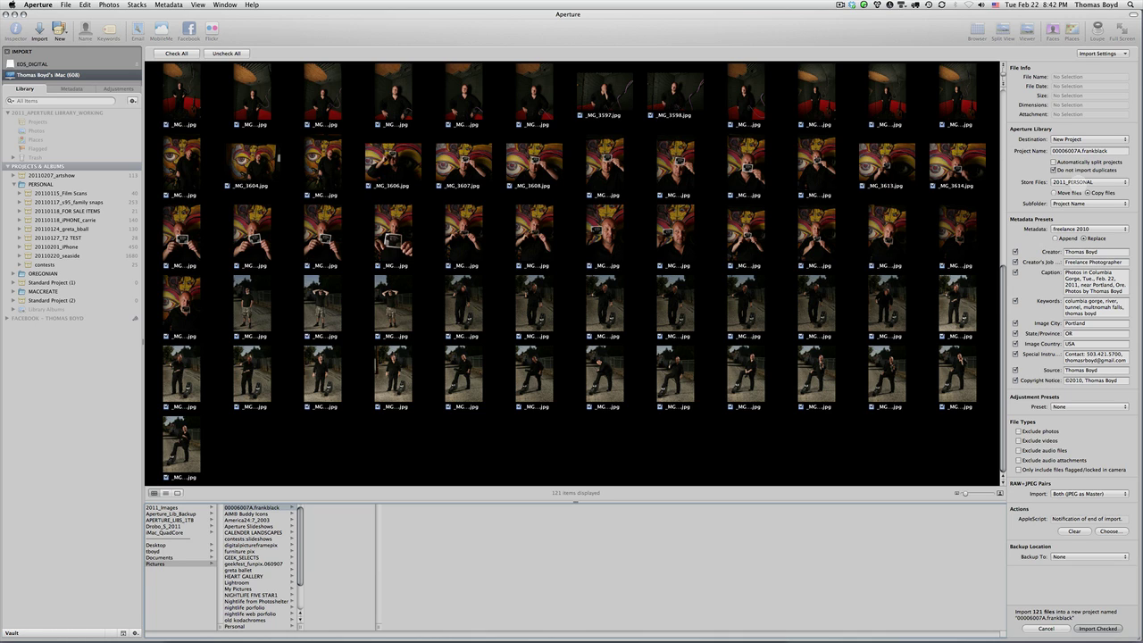
- Review the Store Files location choices and return the source to the EOS_DIGITAL card
{"action": "left_click", "coordinate": [1079, 183]}
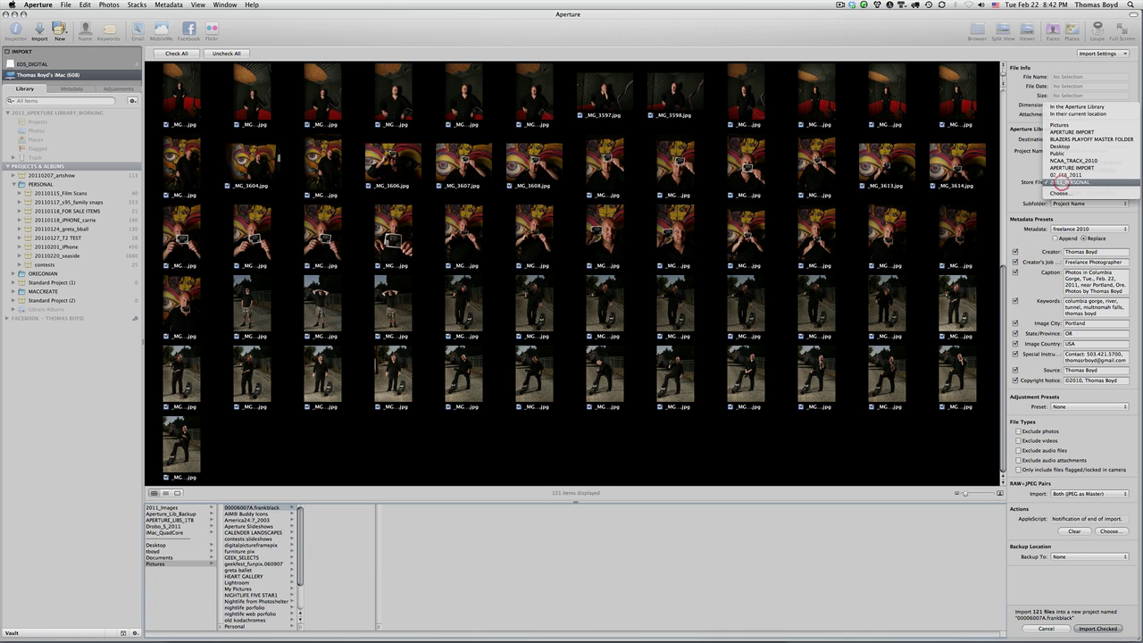
{"action": "left_click", "coordinate": [1068, 116]}
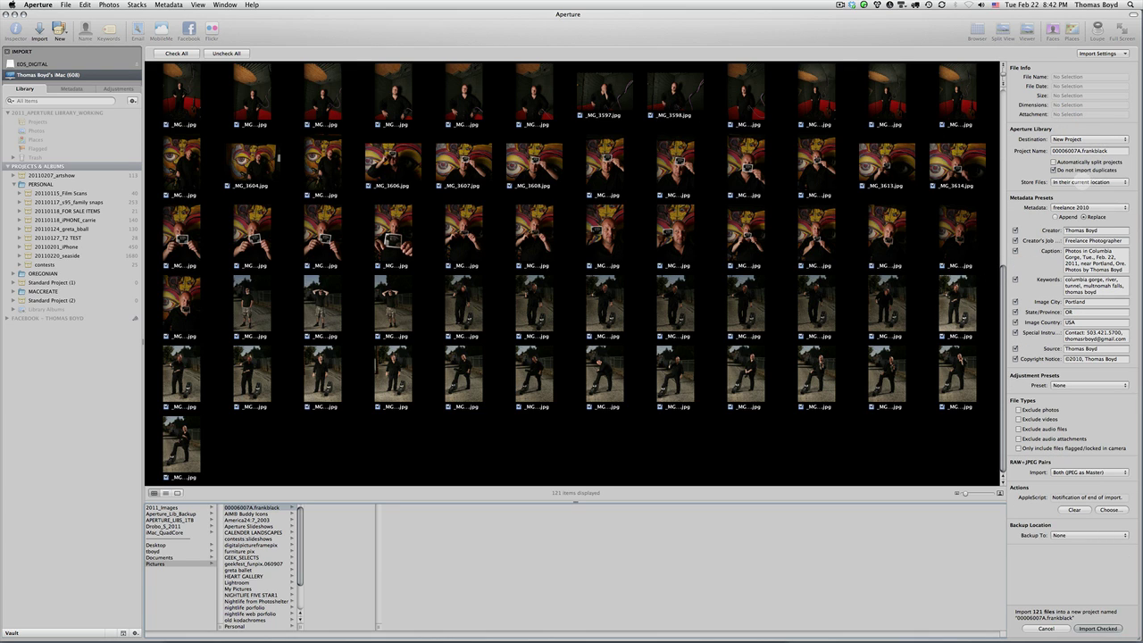
{"action": "left_click", "coordinate": [1082, 182]}
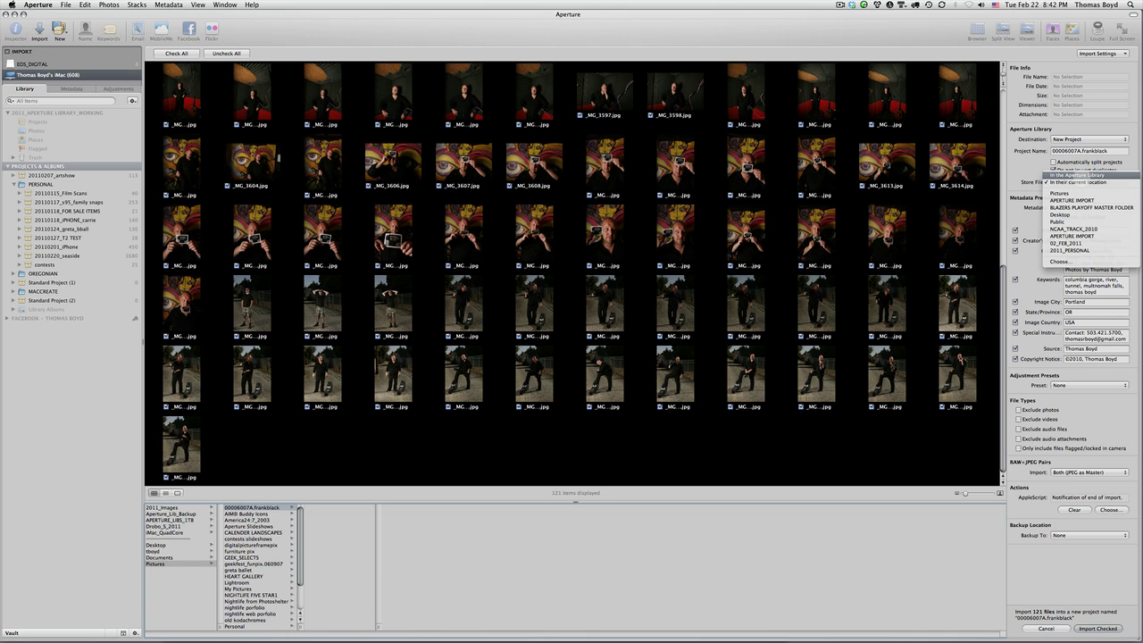
{"action": "left_click", "coordinate": [1022, 216]}
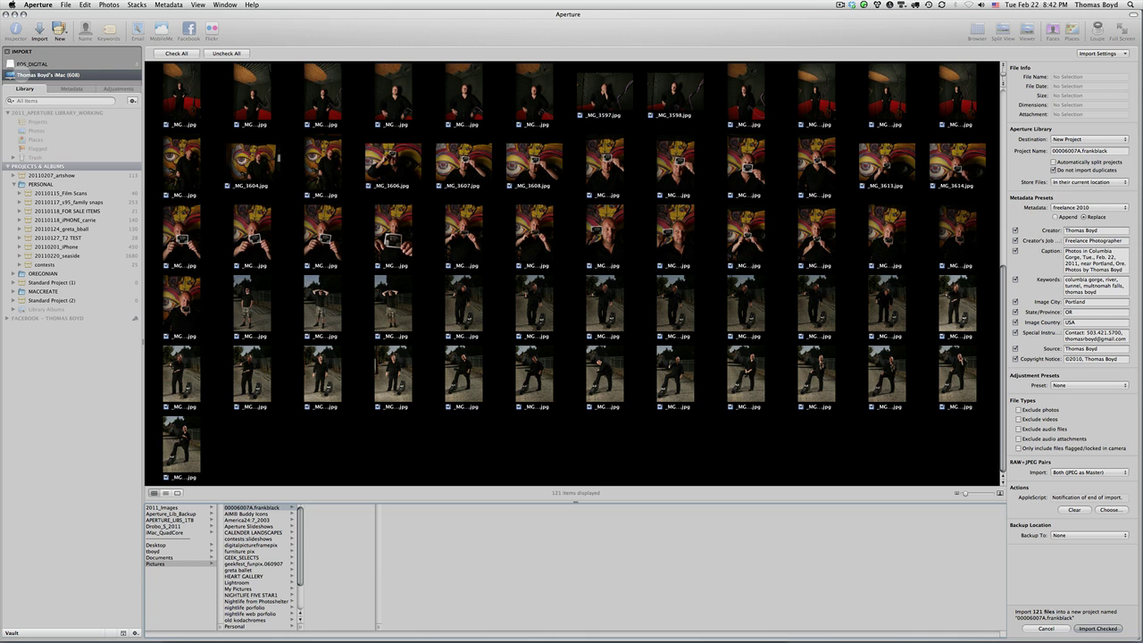
{"action": "left_click", "coordinate": [26, 64]}
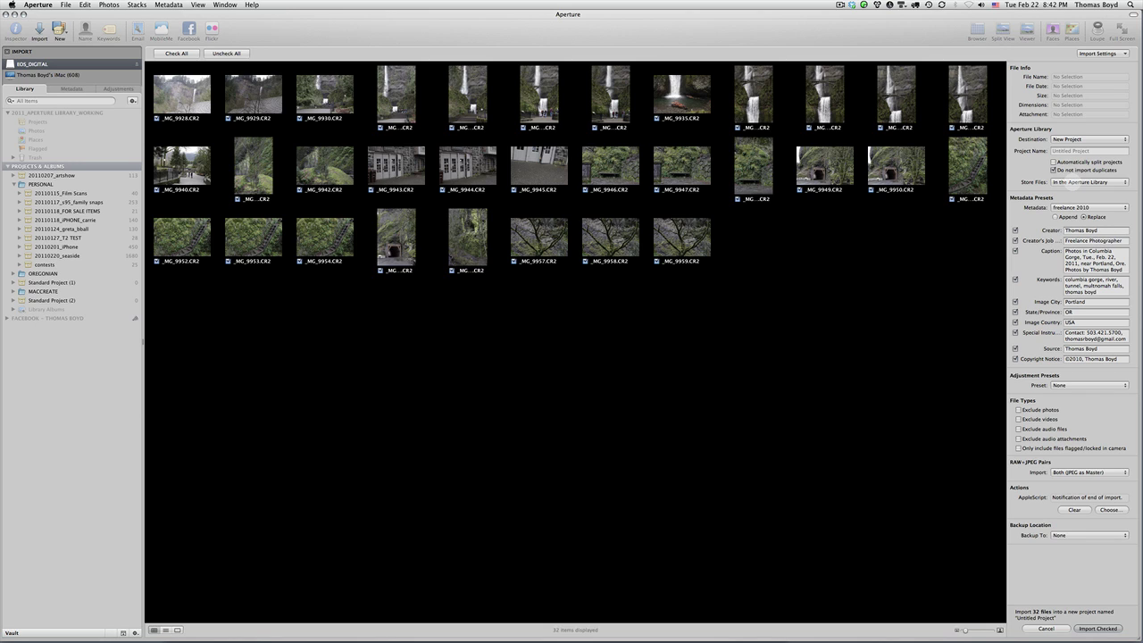
- Set Store Files to 2011_PERSONAL with the Subfolder option set to Project Name
{"action": "left_click", "coordinate": [1071, 182]}
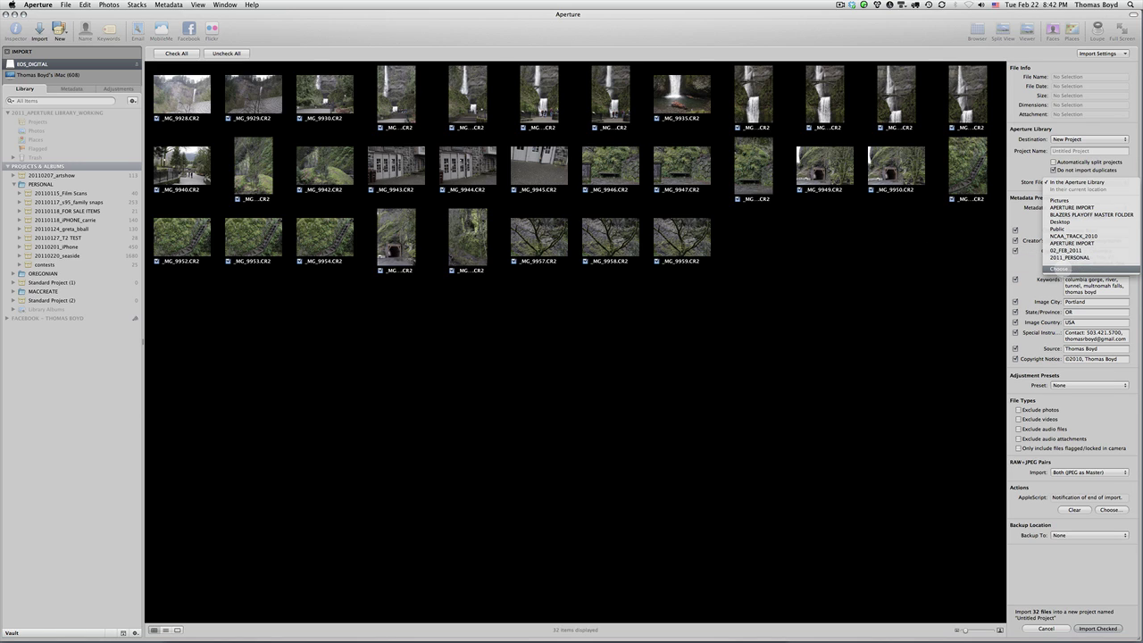
{"action": "left_click", "coordinate": [1067, 257]}
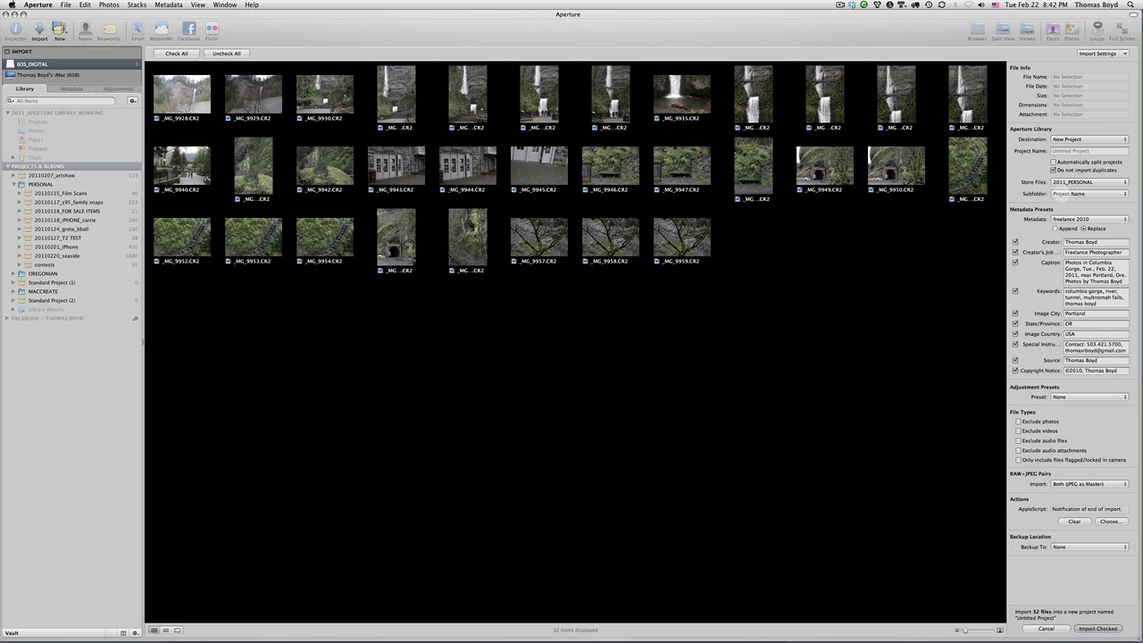
{"action": "left_click", "coordinate": [1064, 194]}
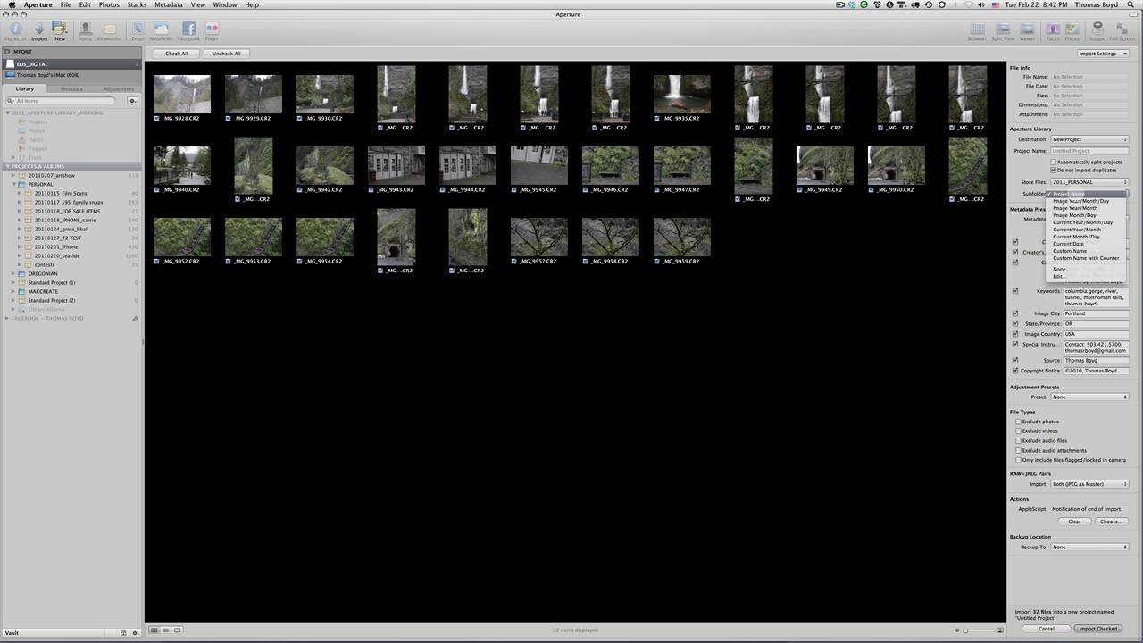
{"action": "left_click", "coordinate": [1075, 193]}
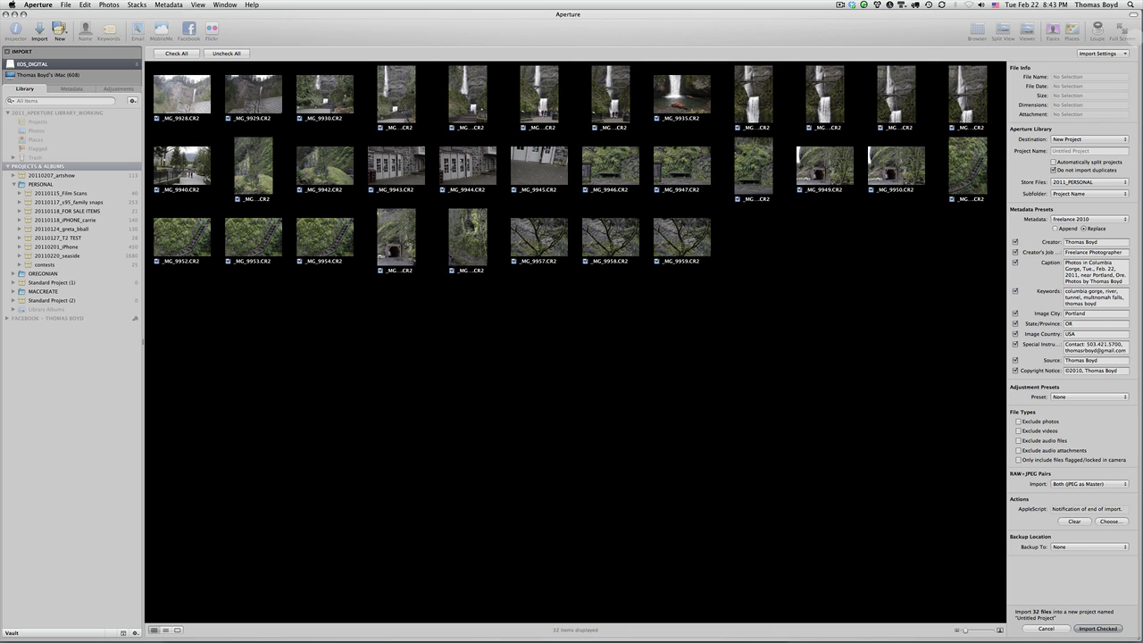
- Show and then hide the Rename Files section, then bring up the Metadata preset list
{"action": "left_click", "coordinate": [1115, 54]}
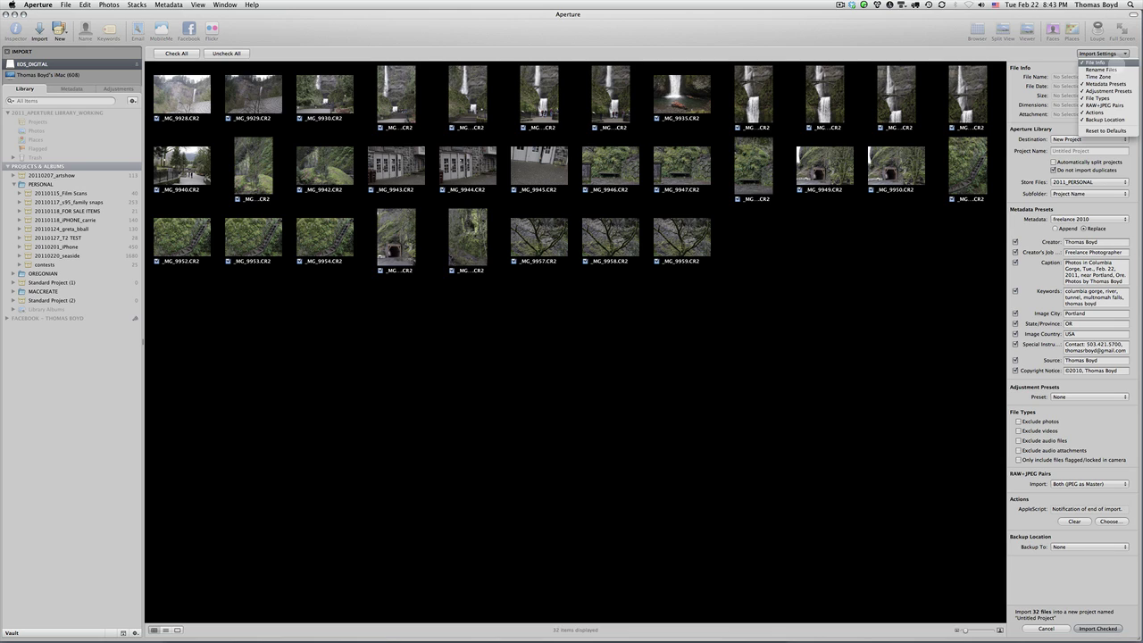
{"action": "left_click", "coordinate": [1100, 70]}
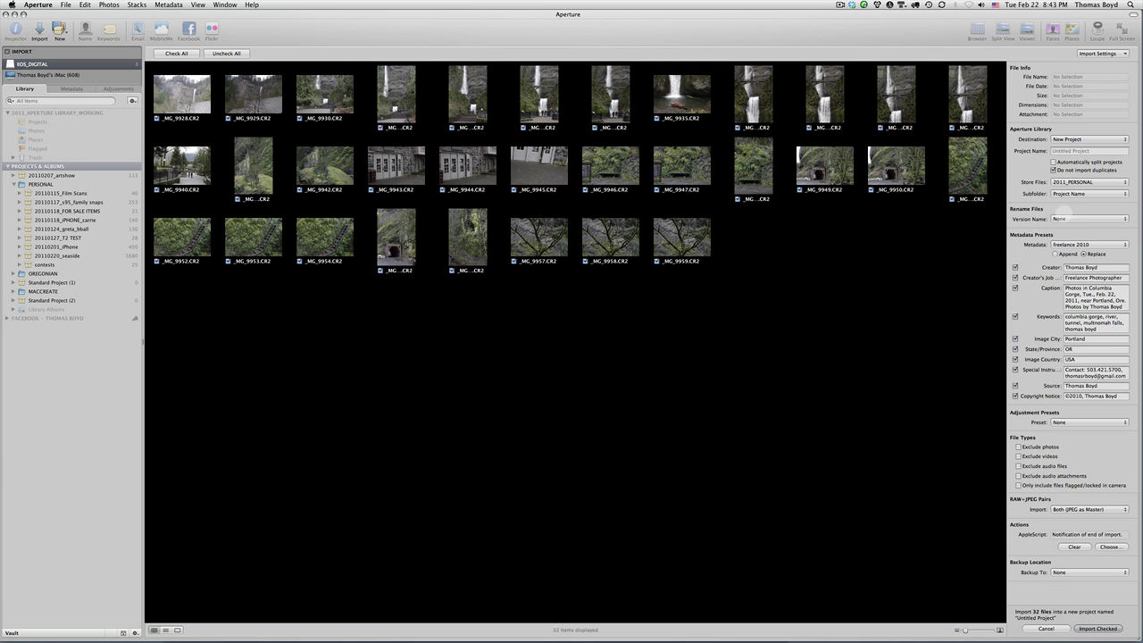
{"action": "left_click", "coordinate": [1104, 54]}
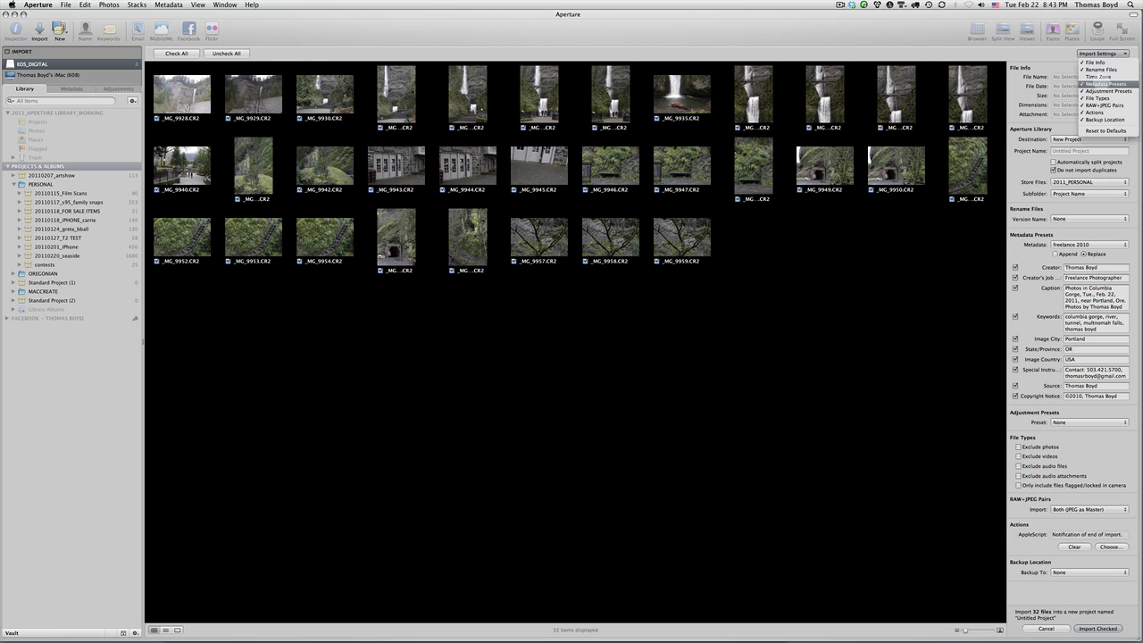
{"action": "left_click", "coordinate": [1100, 69]}
{"action": "left_click", "coordinate": [1104, 53]}
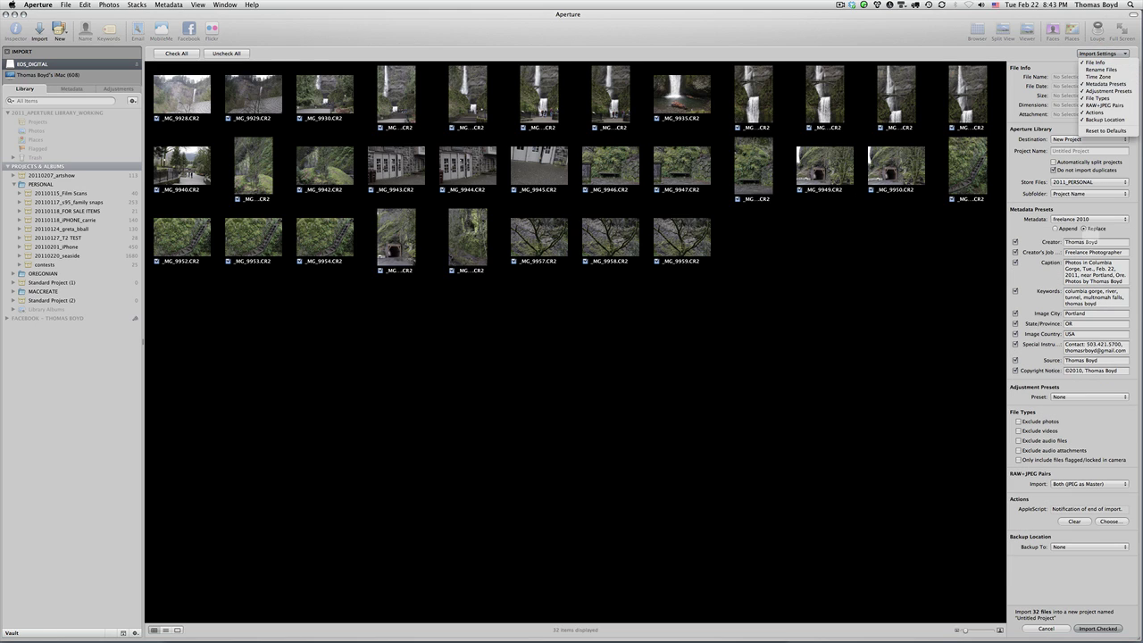
{"action": "left_click", "coordinate": [1041, 234]}
{"action": "left_click", "coordinate": [1063, 219]}
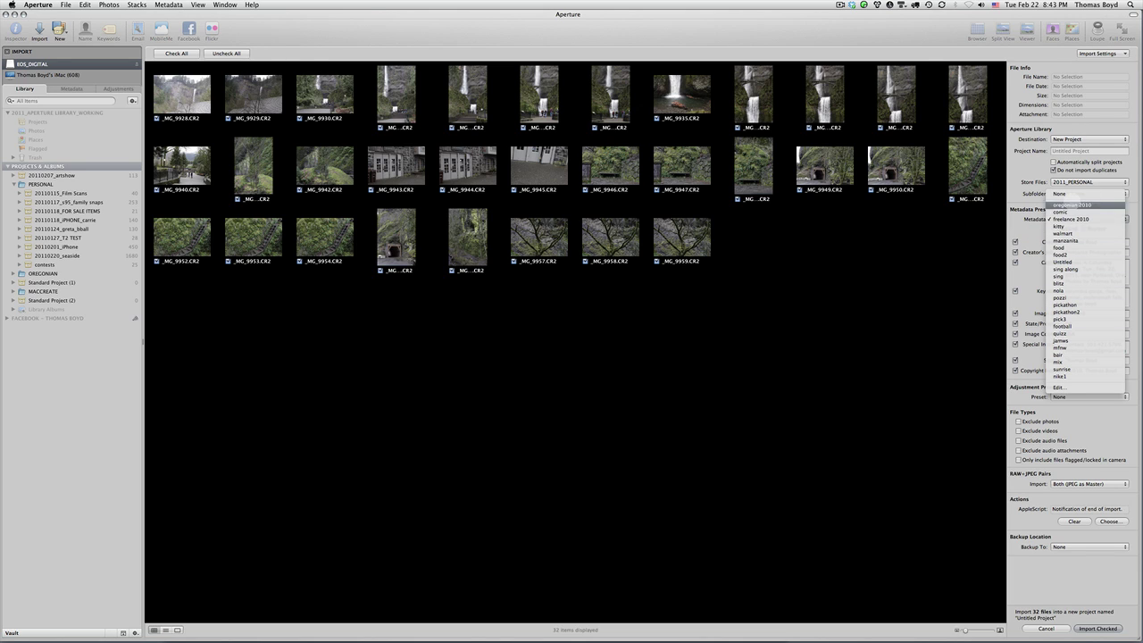
- Clear the metadata preset to None, then reapply the Freelance 2010 preset
{"action": "left_click", "coordinate": [1063, 194]}
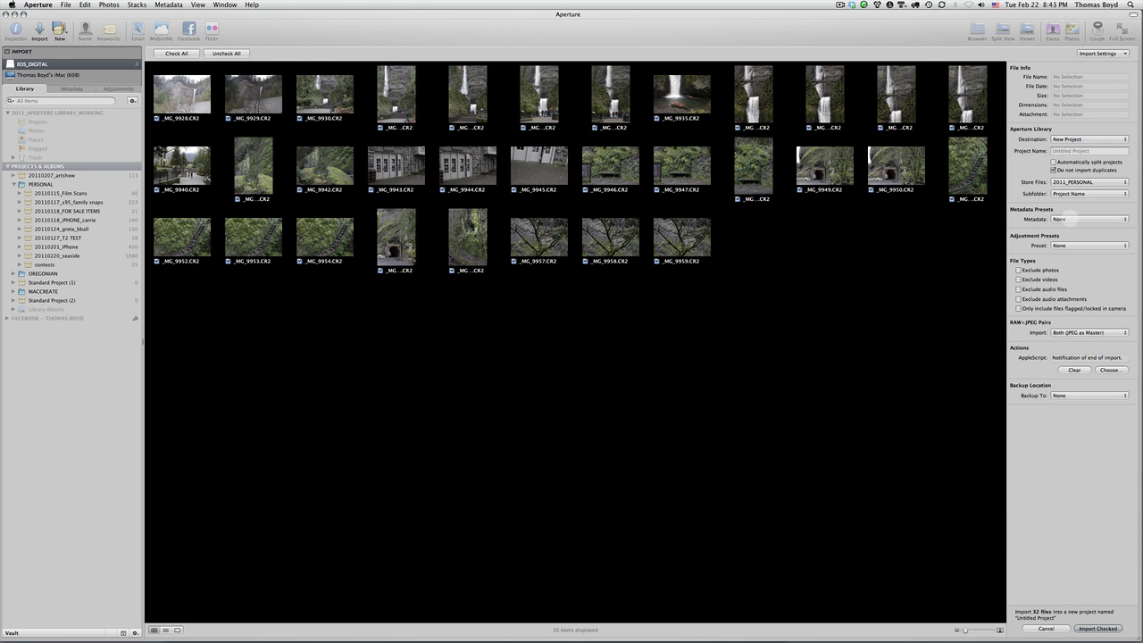
{"action": "left_click", "coordinate": [1068, 219]}
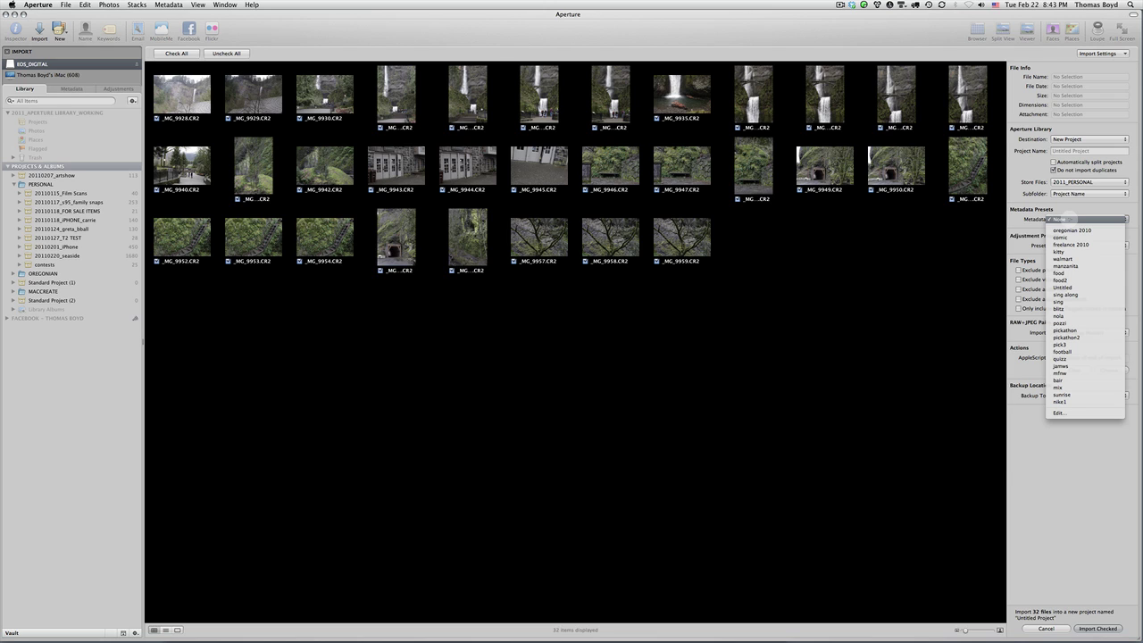
{"action": "left_click", "coordinate": [1071, 244]}
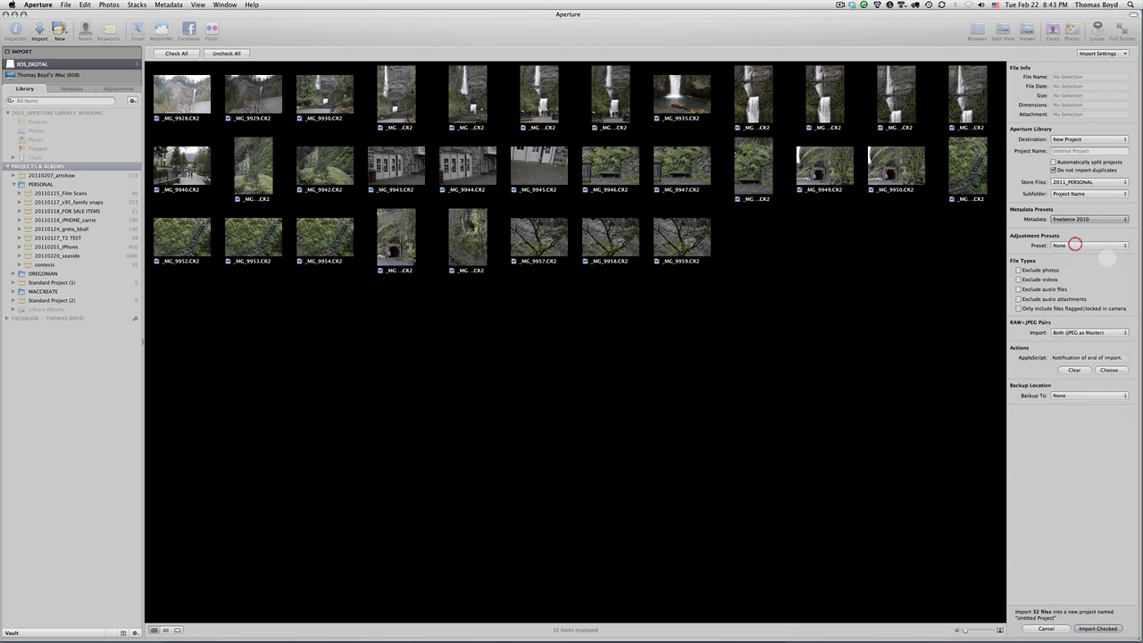
- Add keywords columbia gorge, river, tunnel and multnomah falls with a Columbia Gorge caption
{"action": "left_click", "coordinate": [1090, 298]}
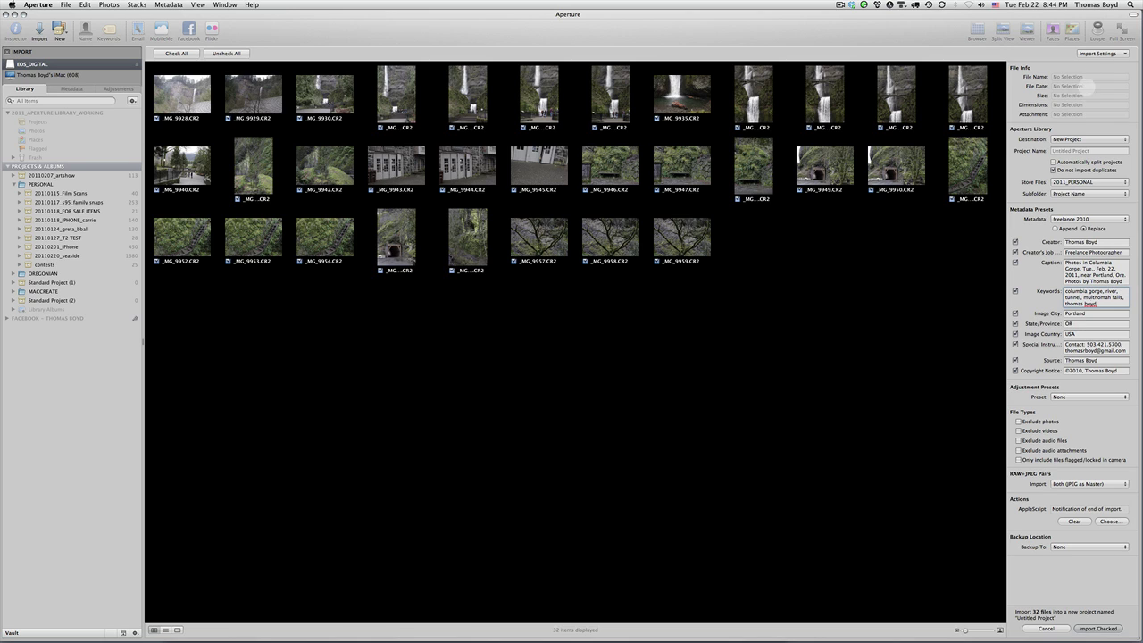
{"action": "left_click", "coordinate": [1090, 54]}
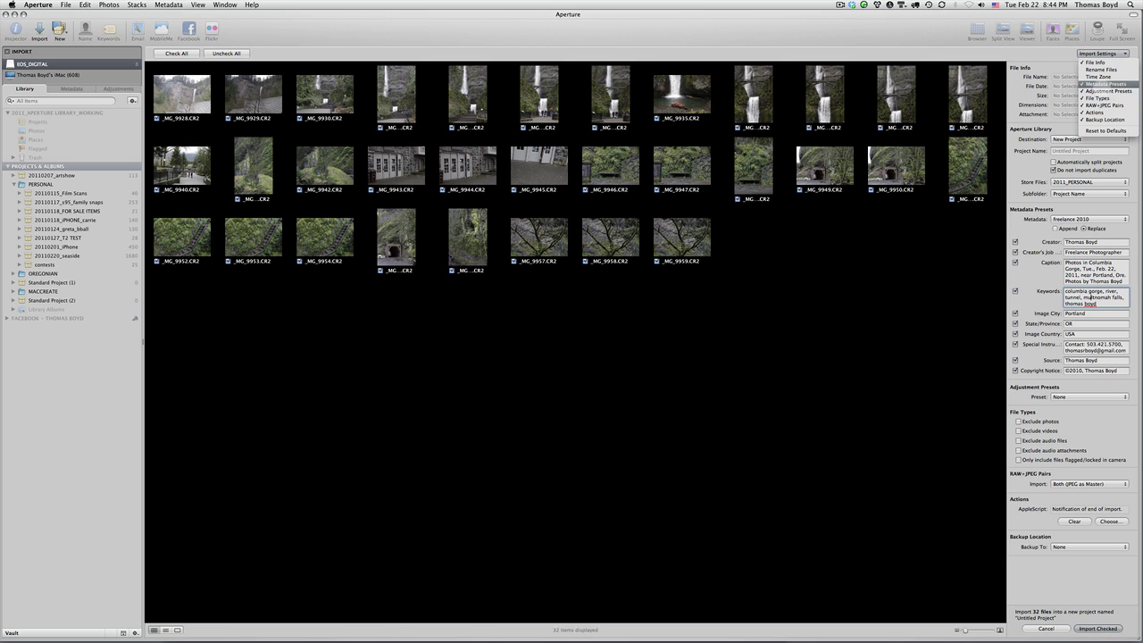
{"action": "left_click", "coordinate": [1107, 433]}
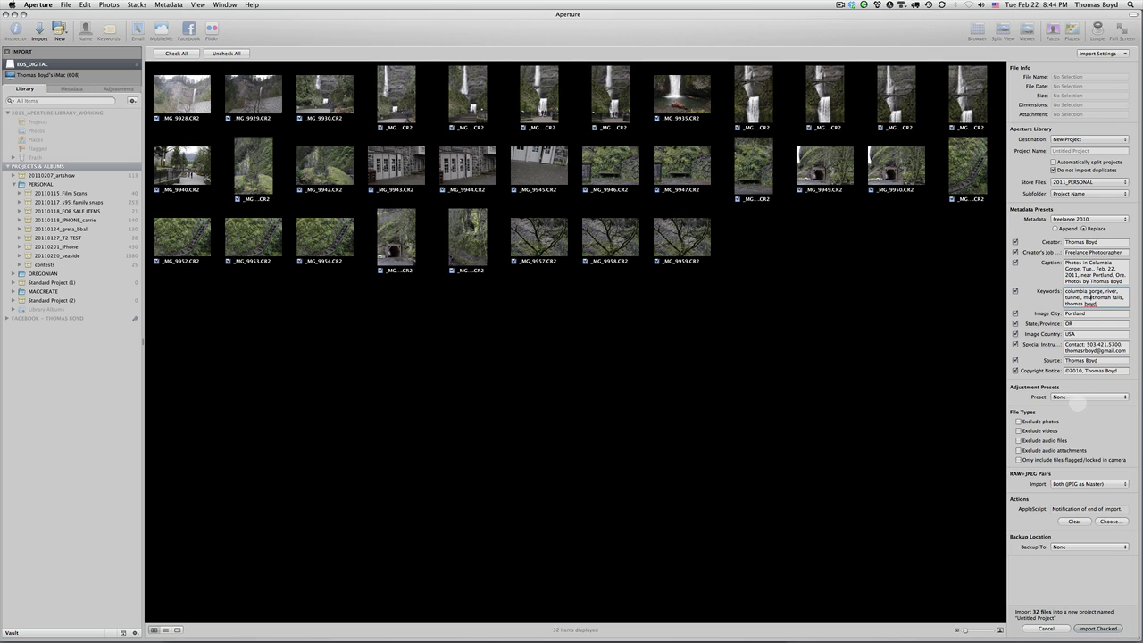
{"action": "left_click", "coordinate": [1104, 54]}
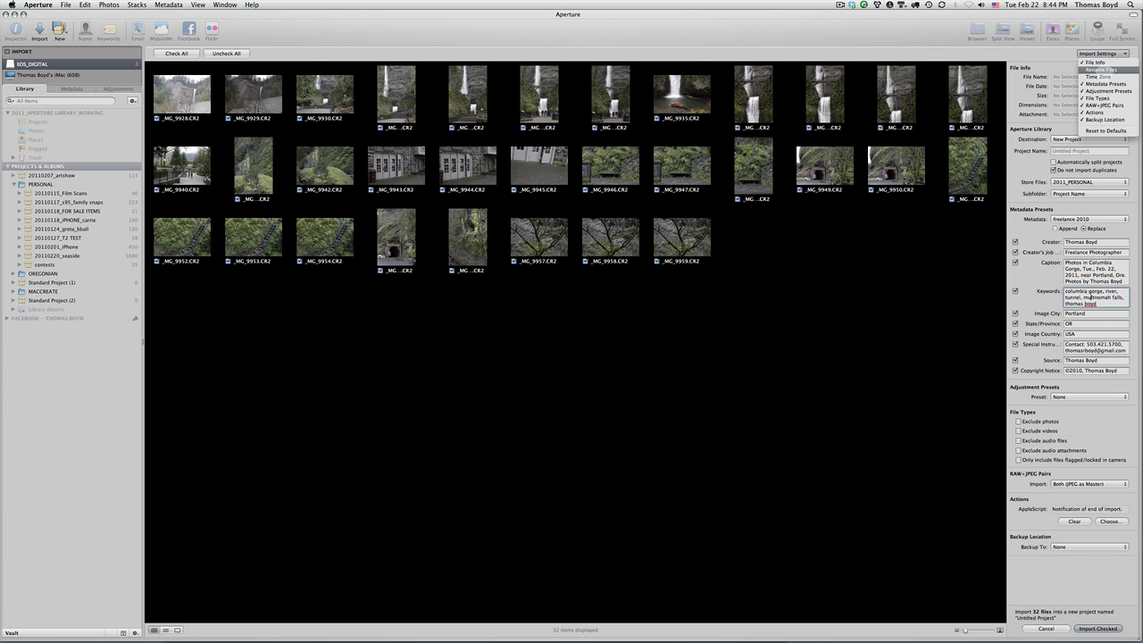
- Hide the Adjustment Presets section of the import panel
{"action": "left_click", "coordinate": [1107, 90]}
{"action": "left_click", "coordinate": [1103, 54]}
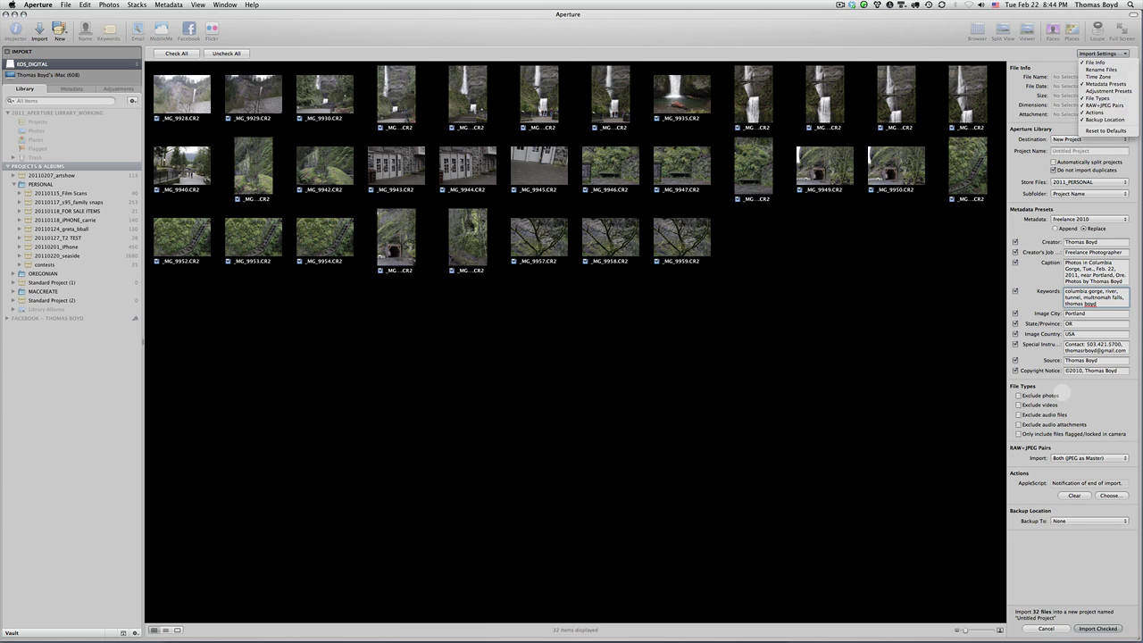
{"action": "left_click", "coordinate": [1060, 393]}
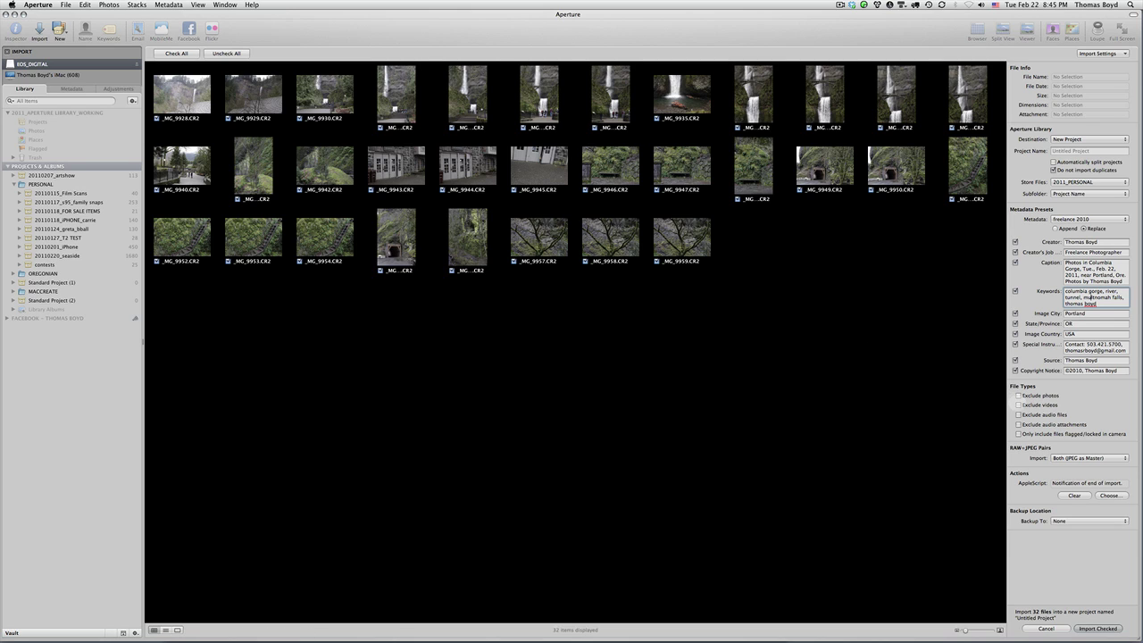
- Keep videos included and leave RAW+JPEG Pairs set to Both (JPEG as Master)
{"action": "left_click", "coordinate": [1018, 405]}
{"action": "left_click", "coordinate": [1018, 405]}
{"action": "left_click", "coordinate": [1084, 459]}
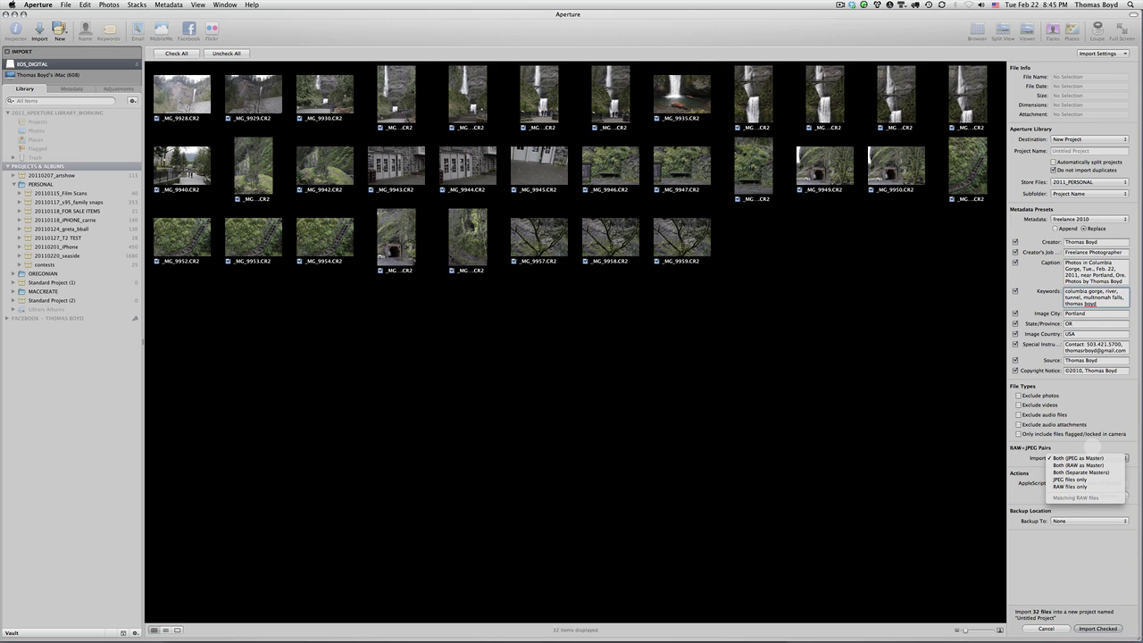
{"action": "left_click", "coordinate": [1099, 444]}
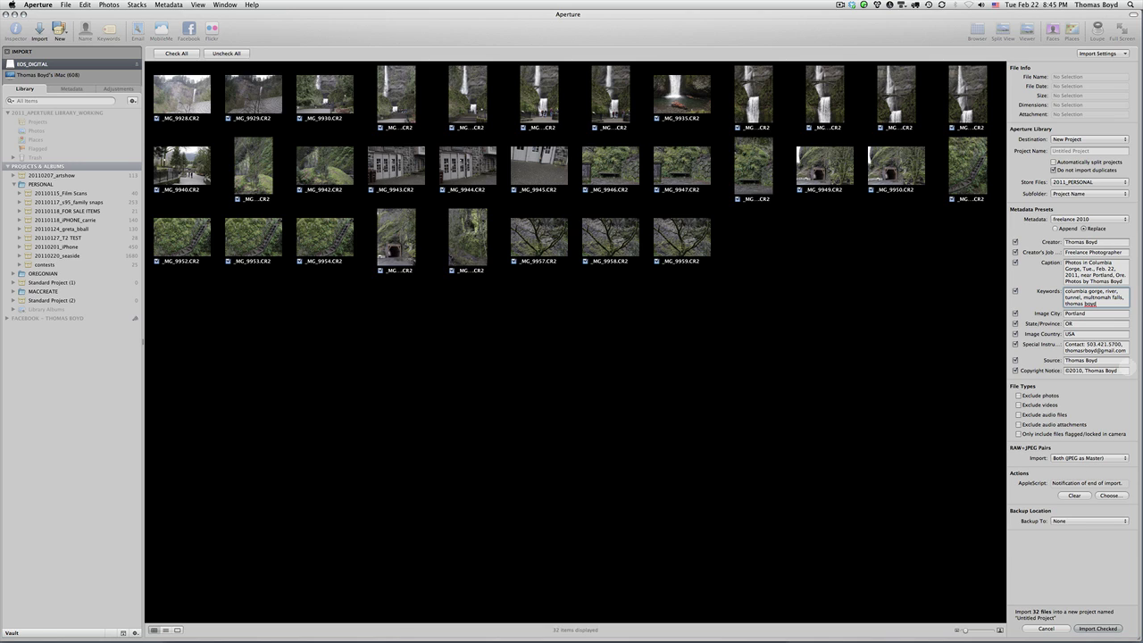
- Hide the RAW+JPEG Pairs and Actions sections of the import panel
{"action": "left_click", "coordinate": [1103, 54]}
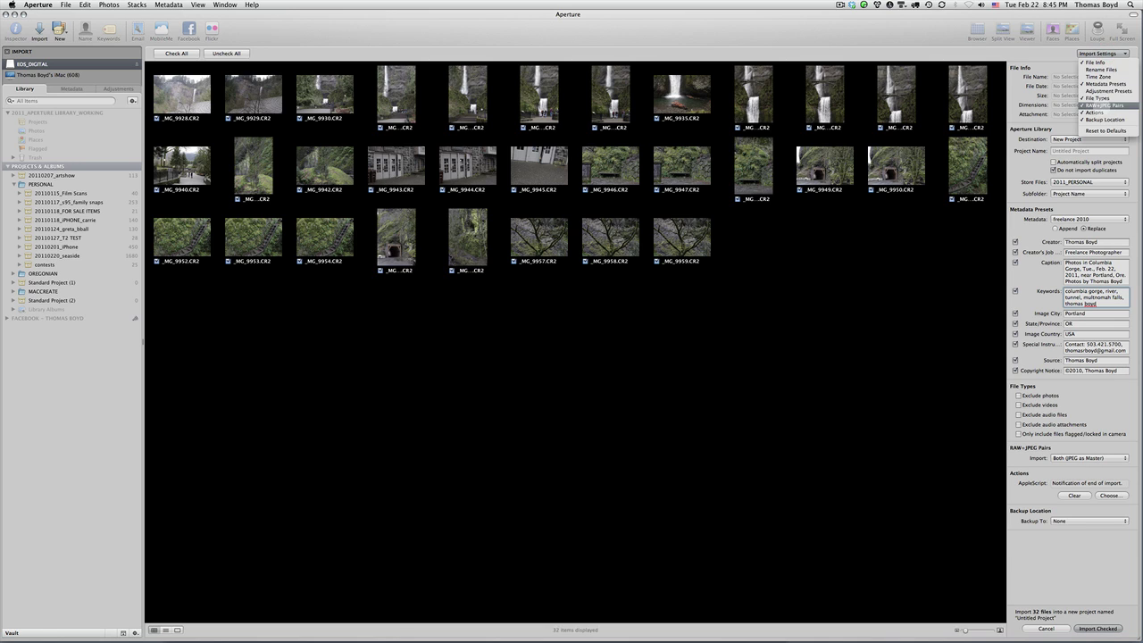
{"action": "left_click", "coordinate": [1101, 108]}
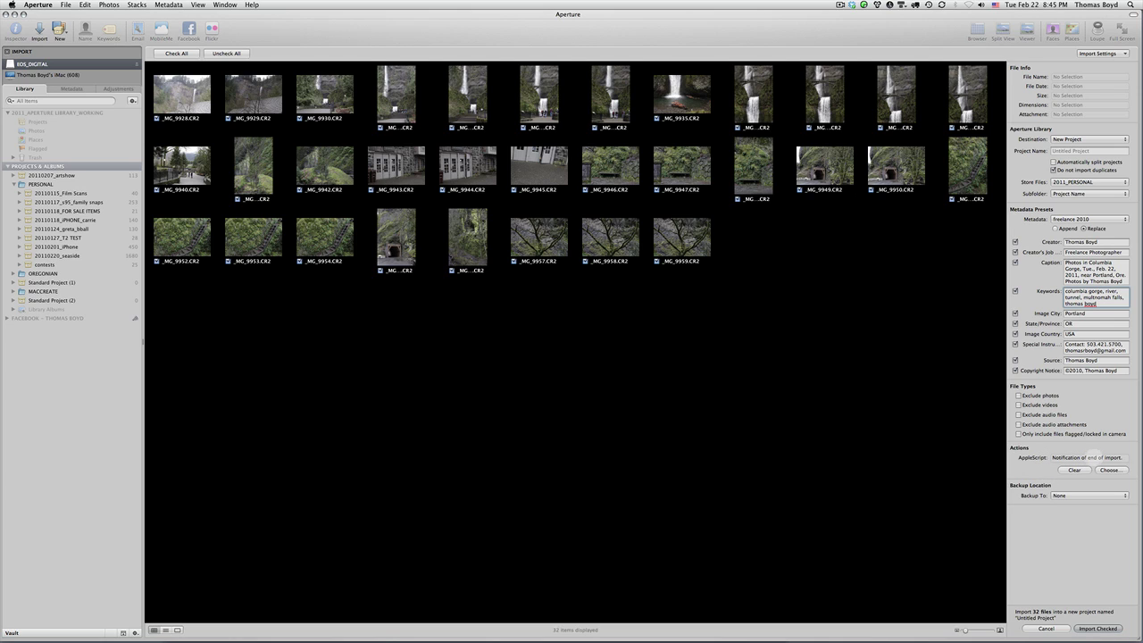
{"action": "left_click", "coordinate": [1063, 458]}
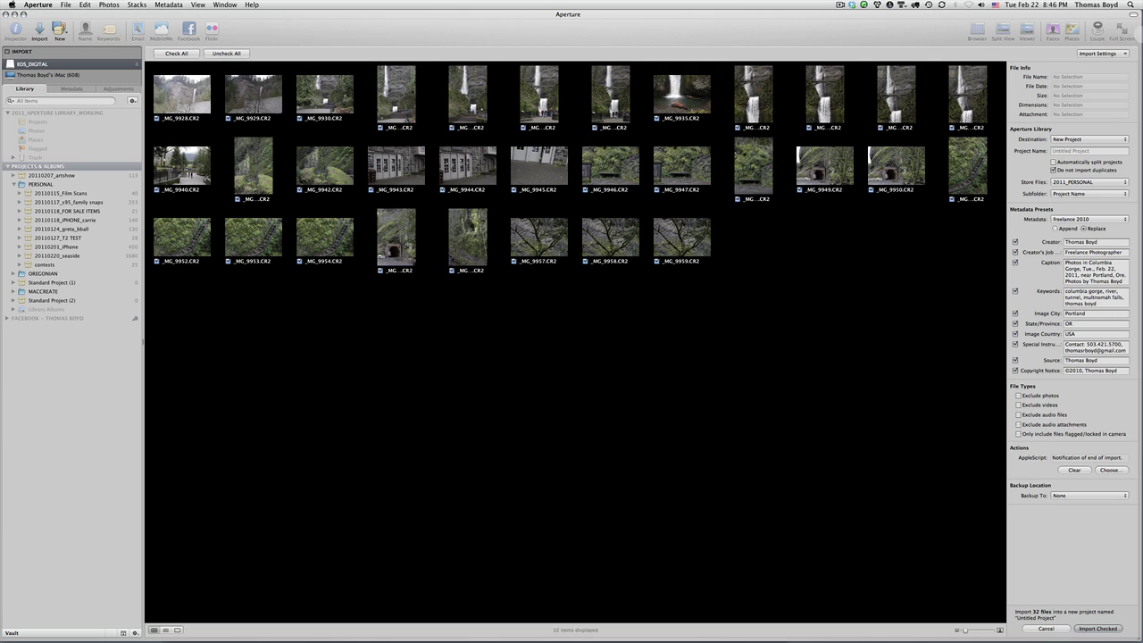
{"action": "left_click", "coordinate": [1116, 55]}
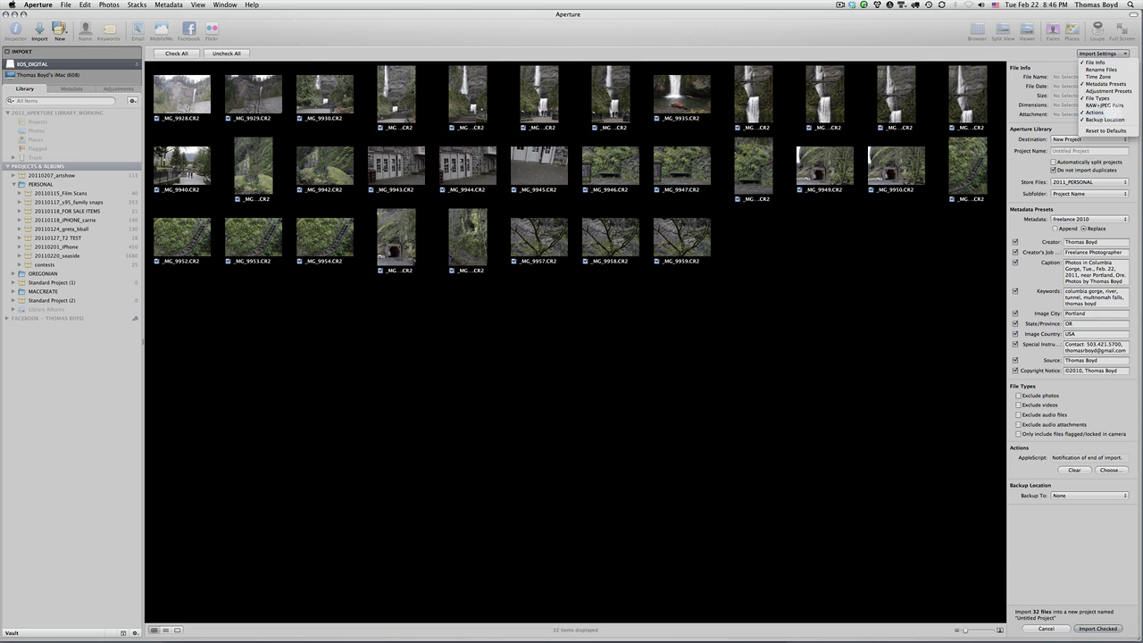
{"action": "left_click", "coordinate": [1095, 113]}
{"action": "left_click", "coordinate": [1105, 53]}
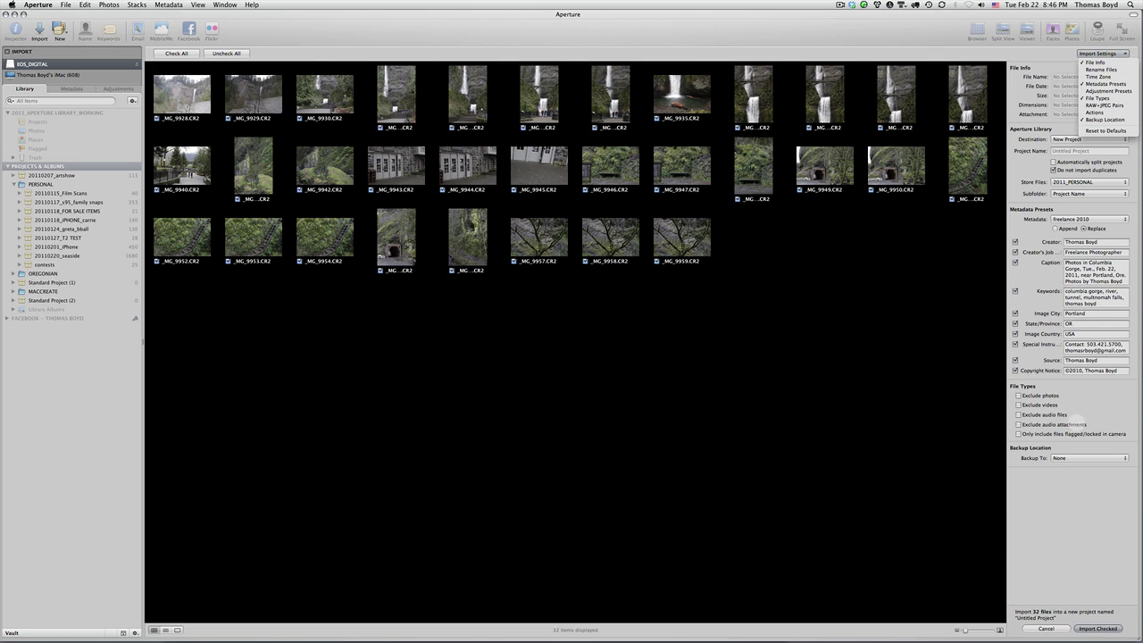
{"action": "left_click", "coordinate": [1073, 480]}
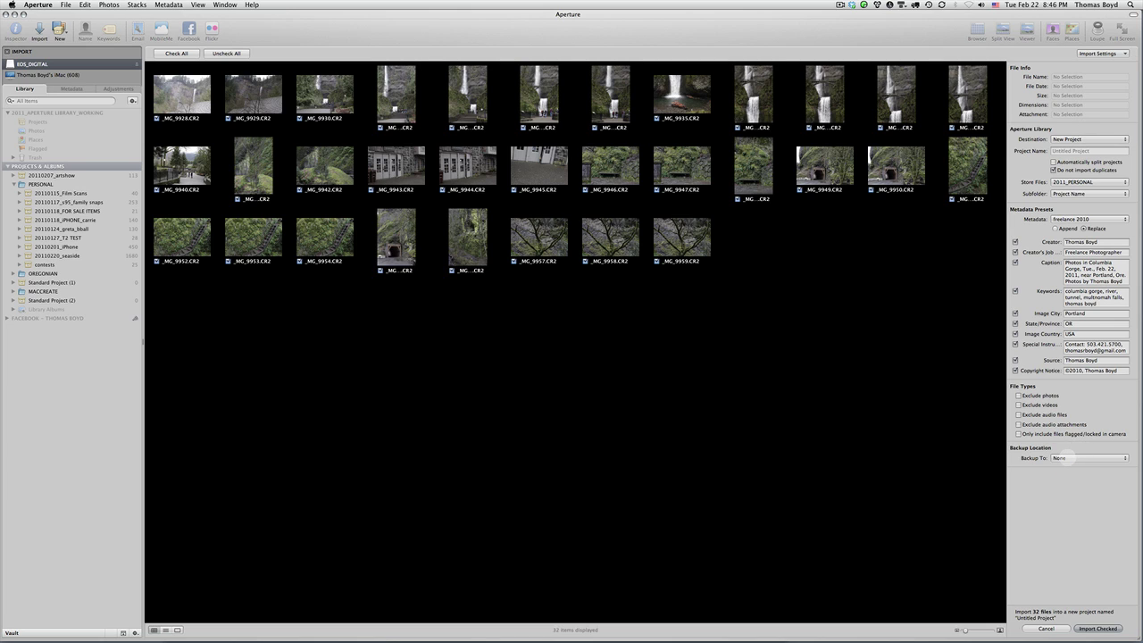
- Keep Backup Location at None, hide its section, and select the 20110201_iPhone project
{"action": "left_click", "coordinate": [1065, 457]}
{"action": "left_click", "coordinate": [1058, 541]}
{"action": "left_click", "coordinate": [1083, 459]}
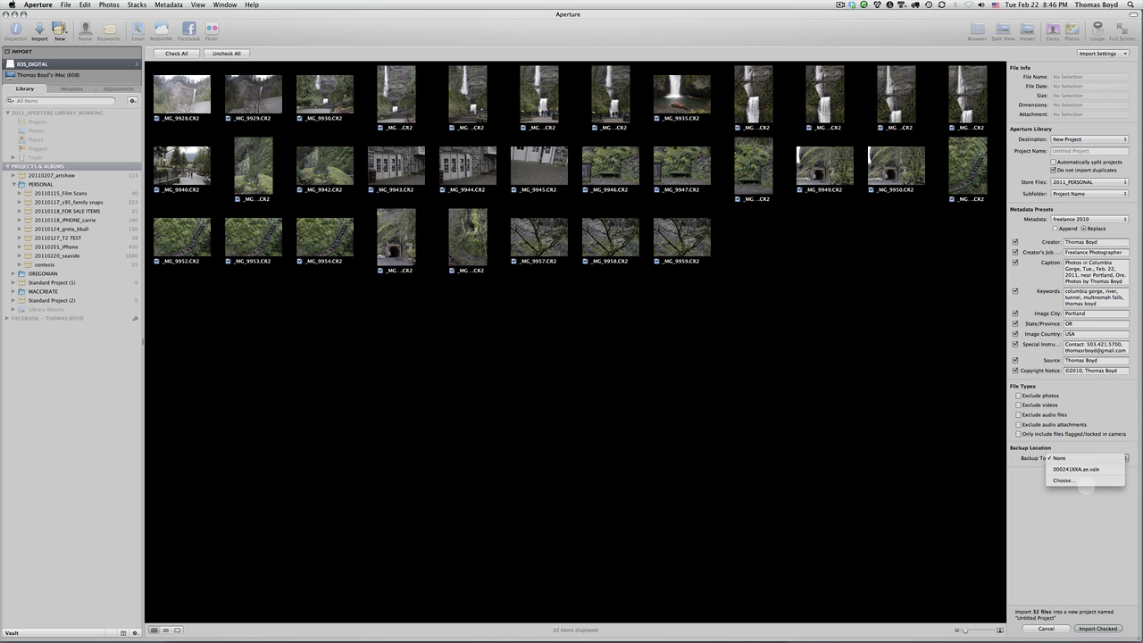
{"action": "left_click", "coordinate": [1079, 529]}
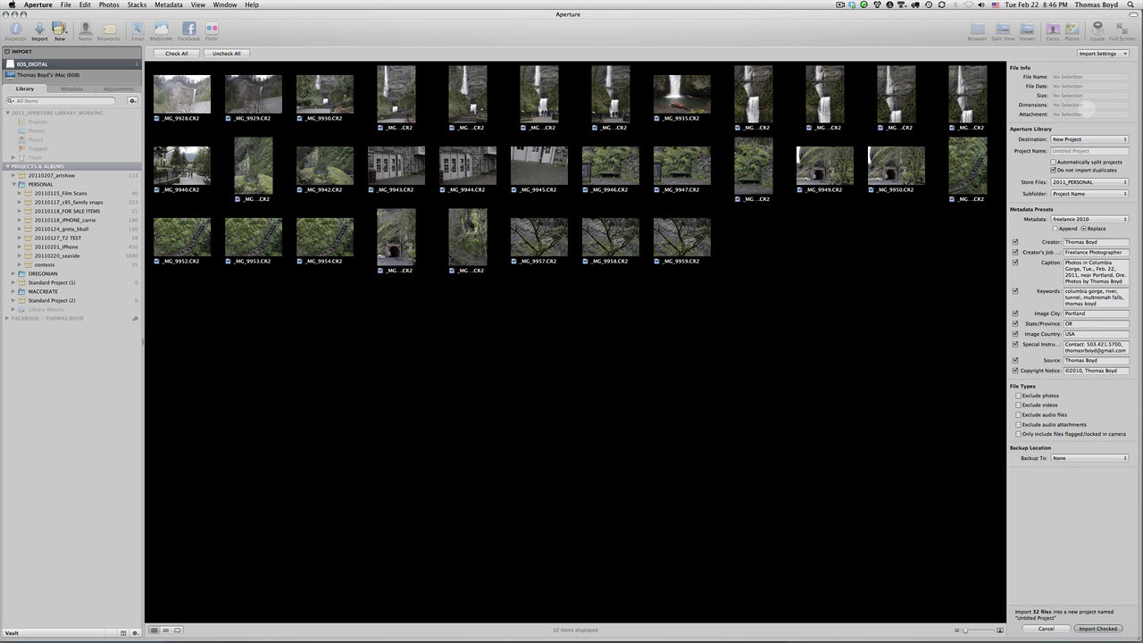
{"action": "left_click", "coordinate": [1084, 54]}
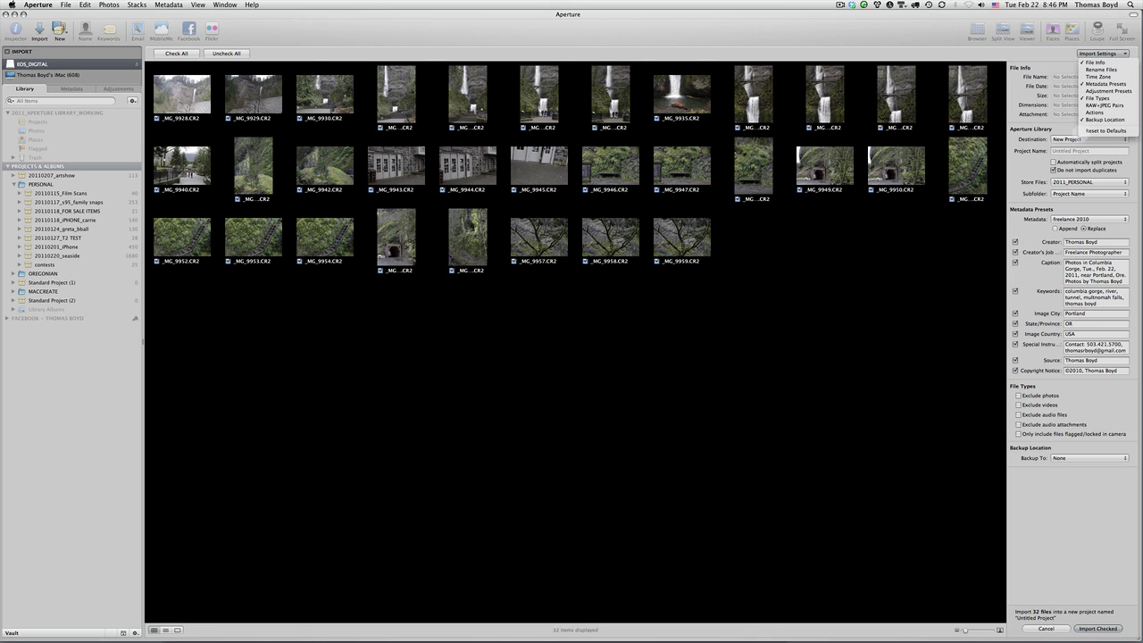
{"action": "left_click", "coordinate": [1081, 120]}
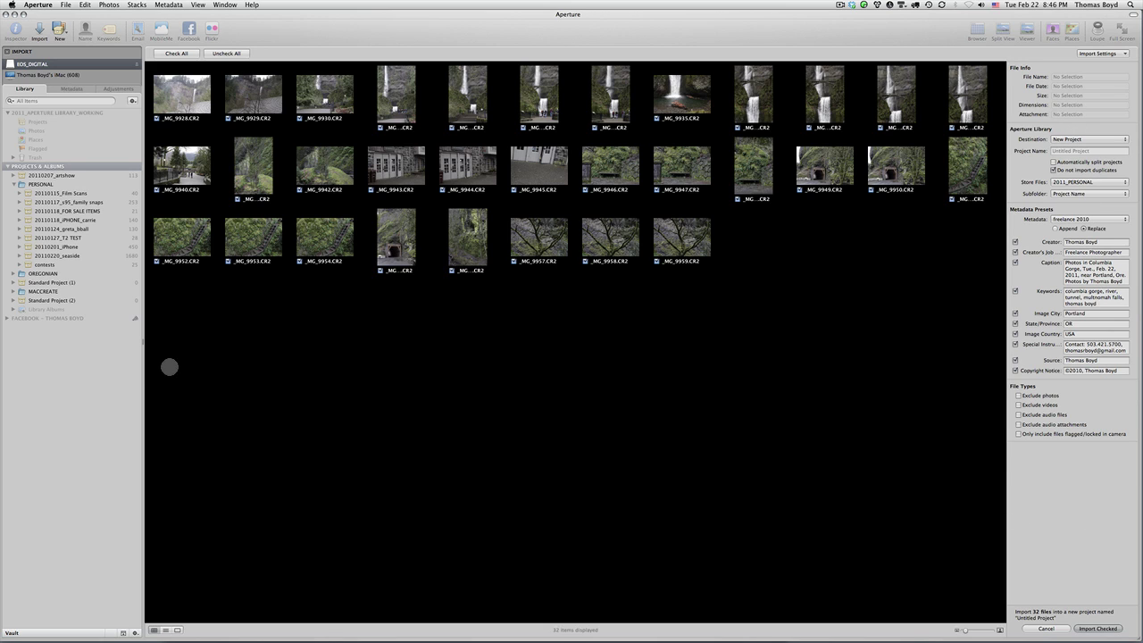
{"action": "left_click", "coordinate": [45, 248]}
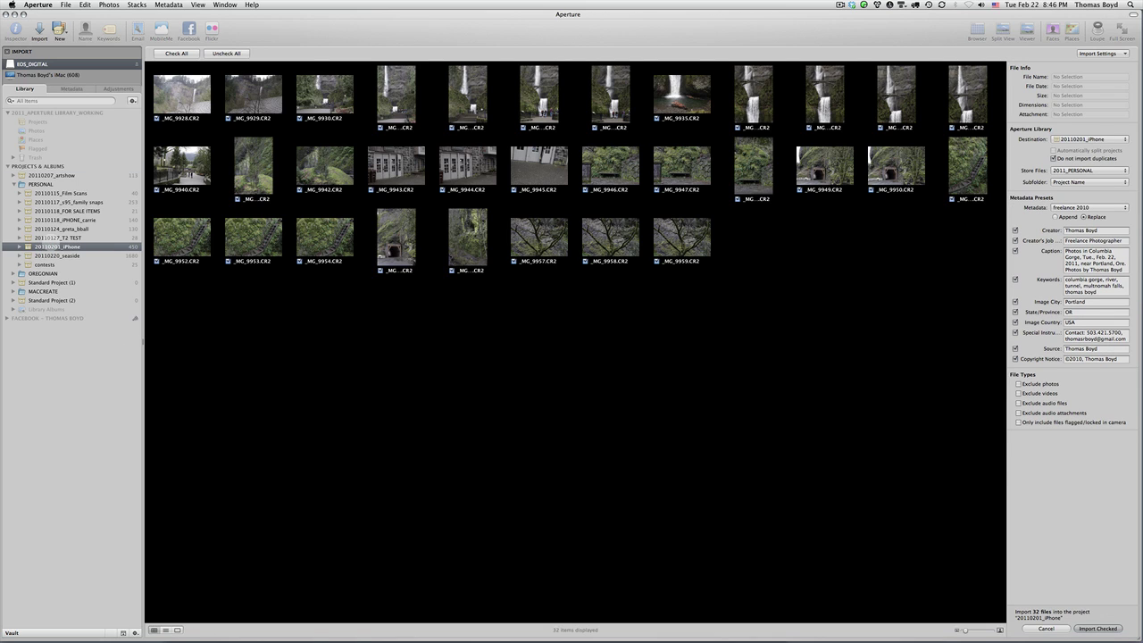
- Duplicate the 20110201_iPhone project's structure as a new empty project
{"action": "right_click", "coordinate": [49, 245]}
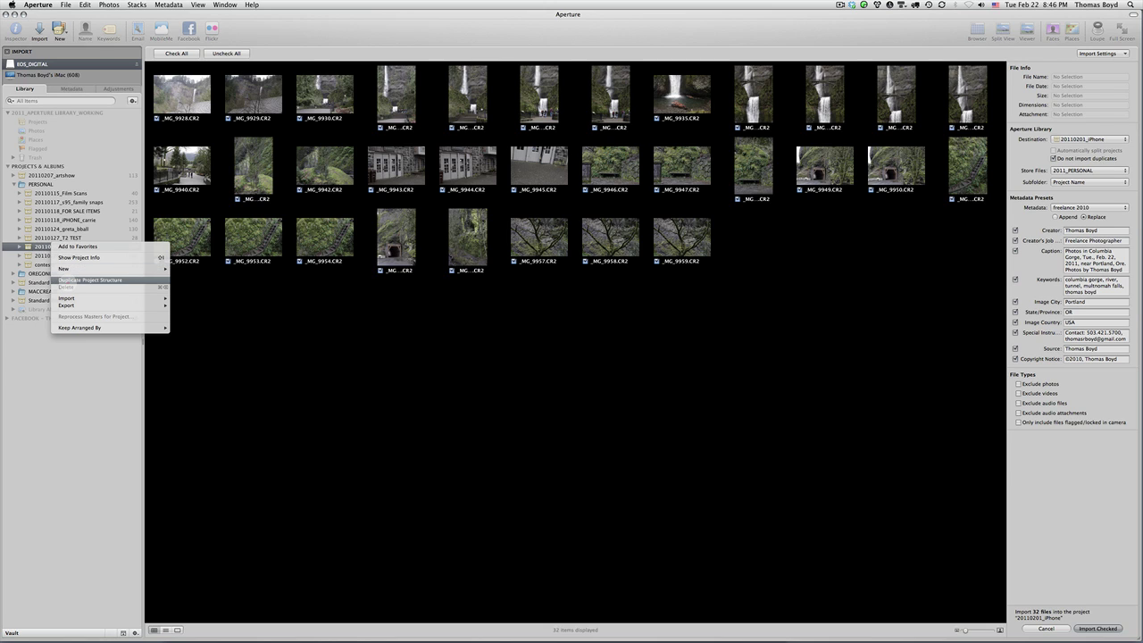
{"action": "left_click", "coordinate": [70, 280]}
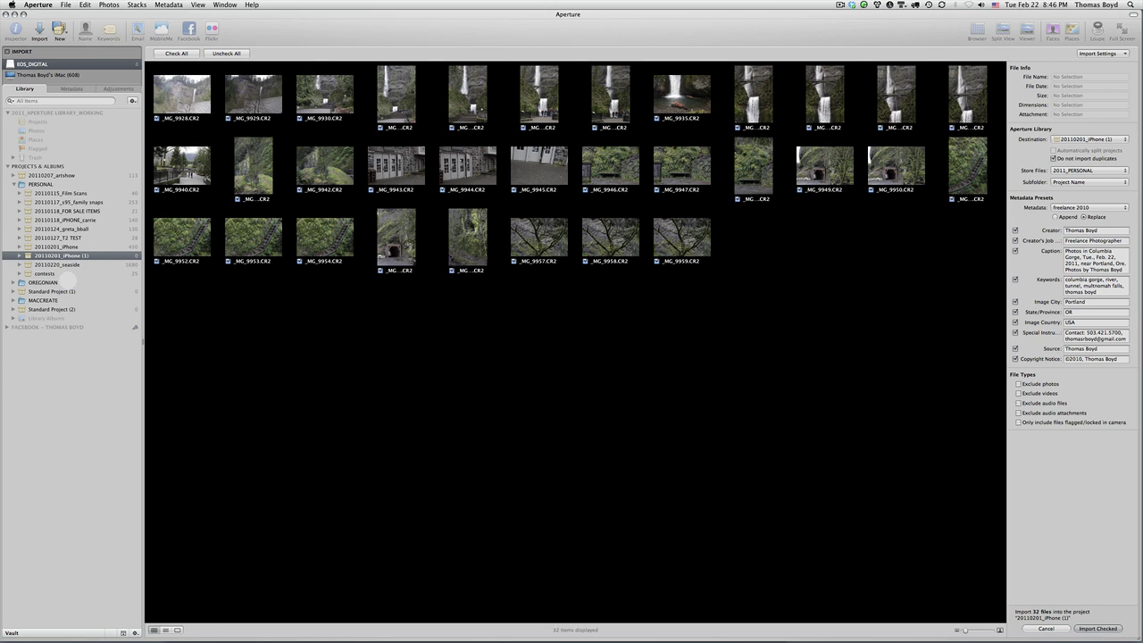
{"action": "left_click", "coordinate": [21, 247]}
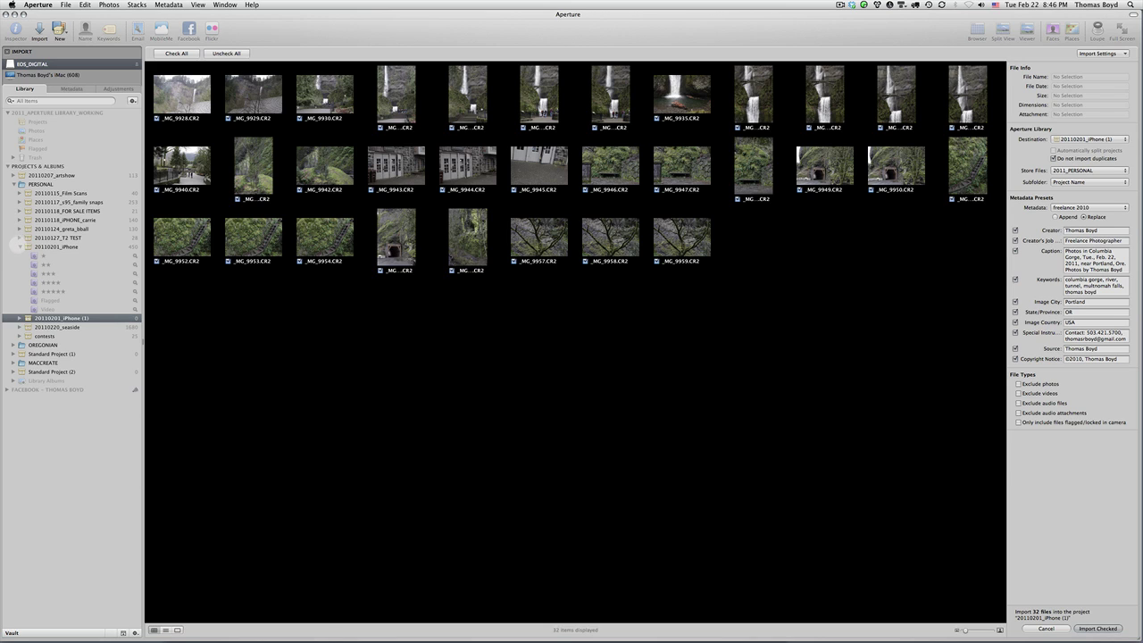
{"action": "left_click", "coordinate": [20, 246]}
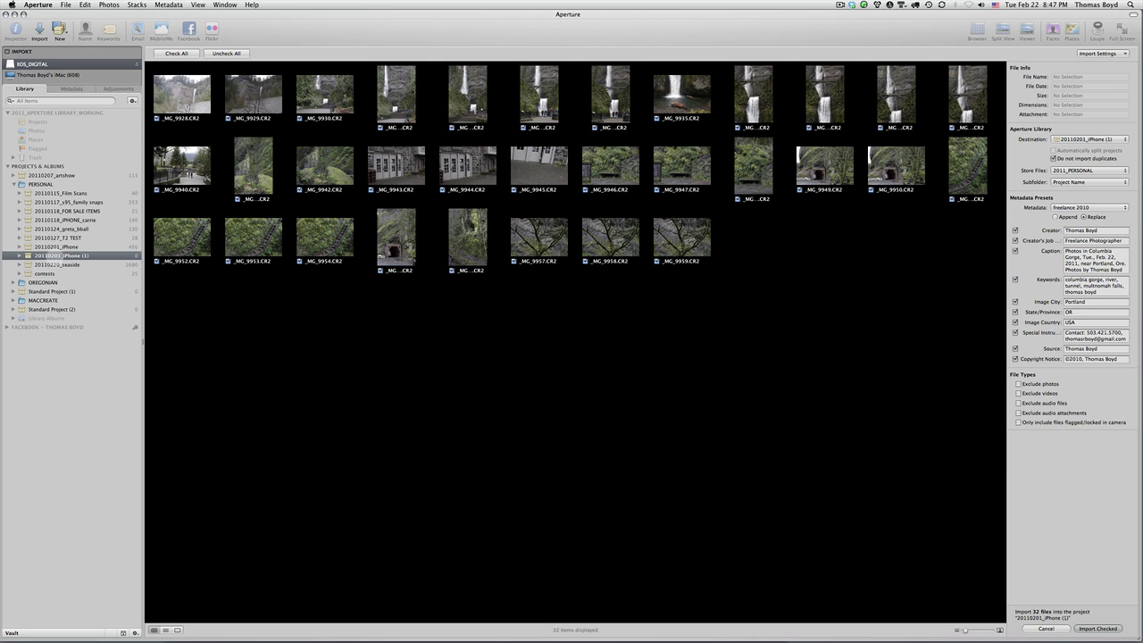
- Rename the duplicated project to '20110222_columbia gorge' and select it
{"action": "left_click", "coordinate": [19, 255]}
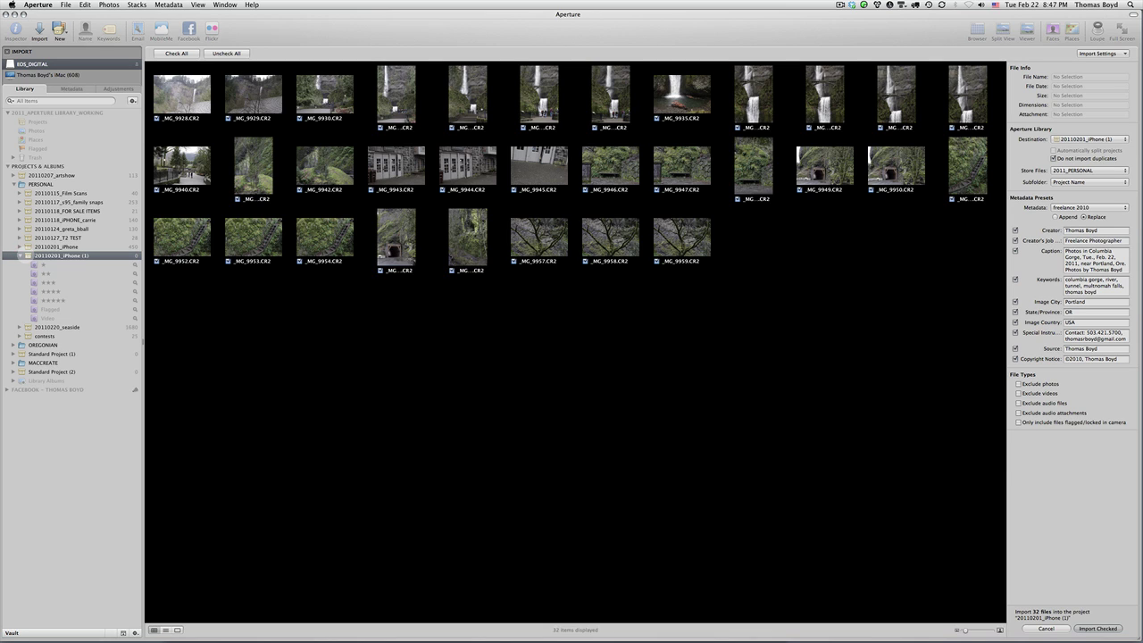
{"action": "double_click", "coordinate": [25, 256]}
{"action": "left_click", "coordinate": [39, 255]}
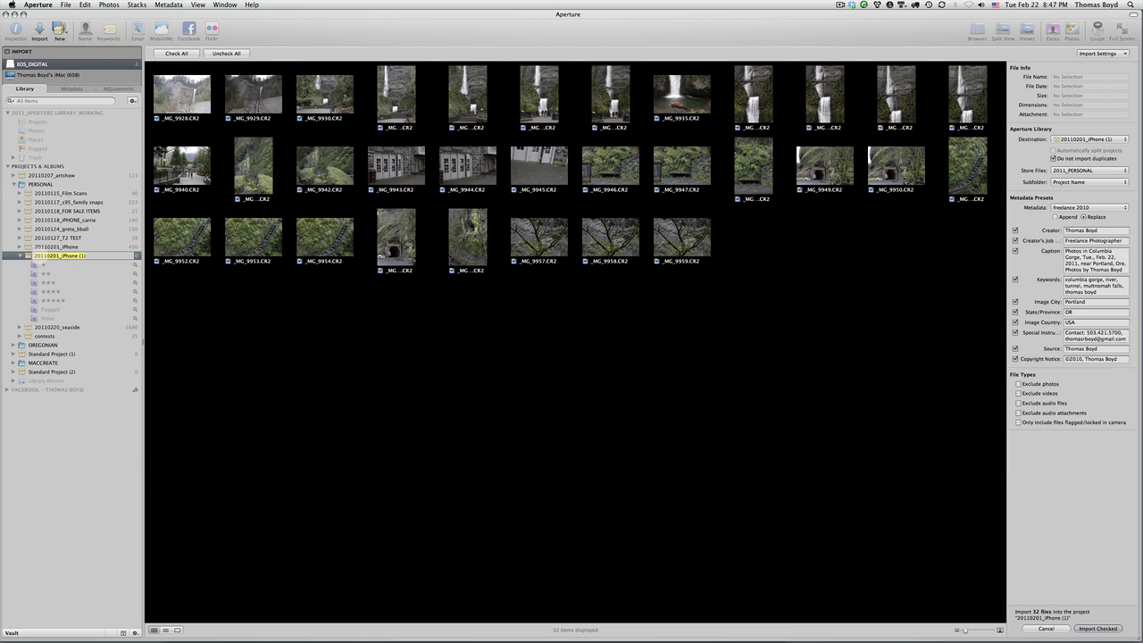
{"action": "type", "text": "20110222"}
{"action": "type", "text": "_"}
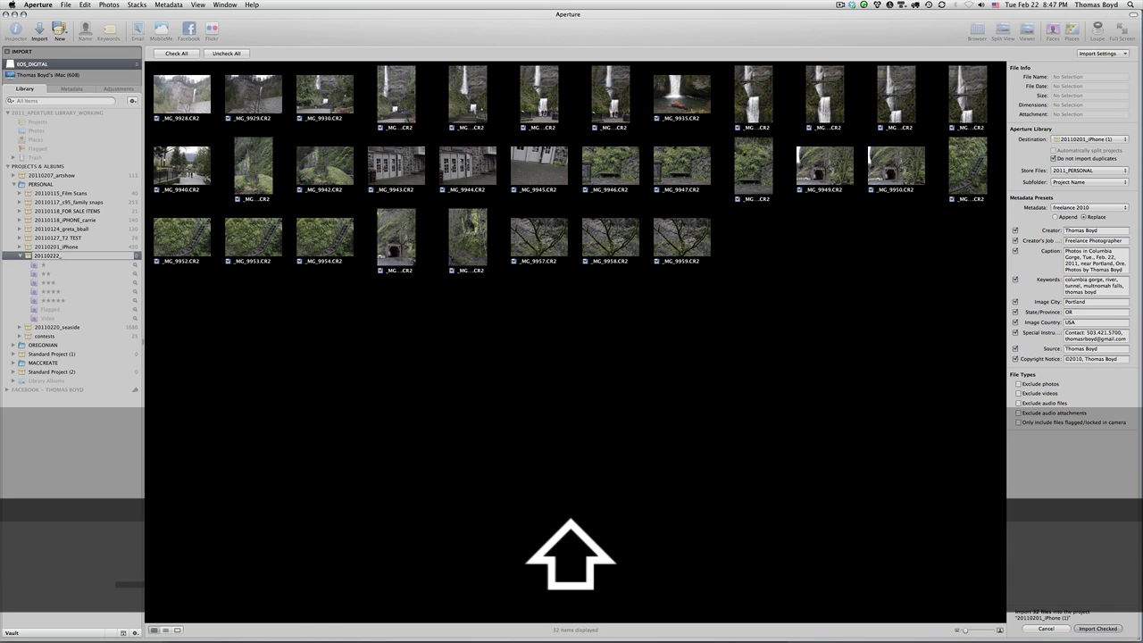
{"action": "type", "text": "columbia"}
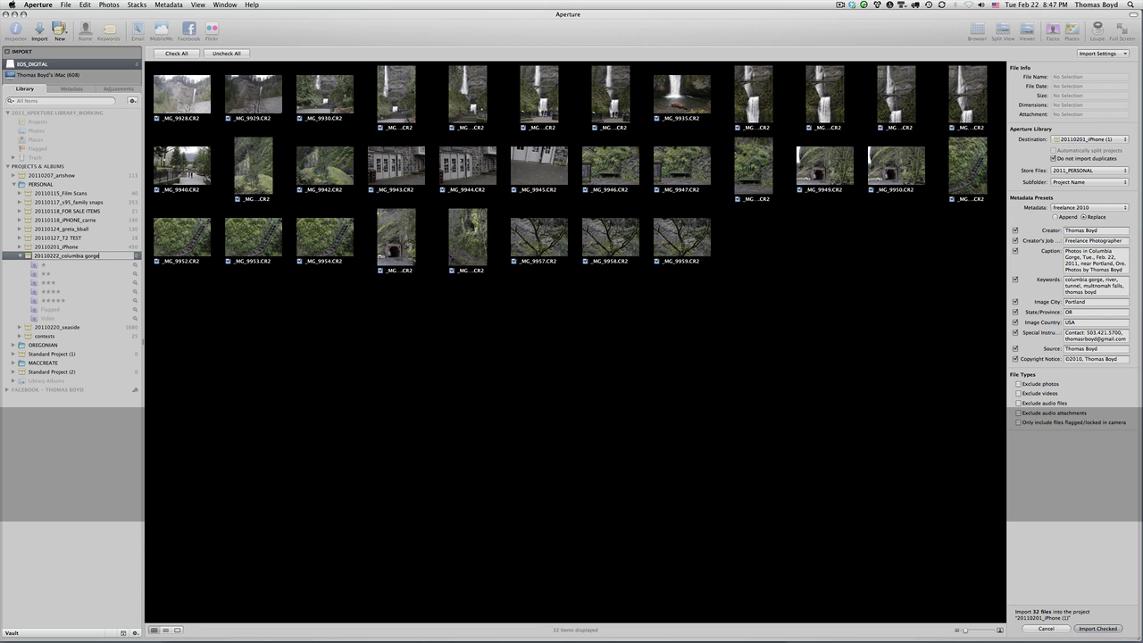
{"action": "type", "text": " gorge"}
{"action": "left_click", "coordinate": [175, 318]}
{"action": "left_click", "coordinate": [93, 263]}
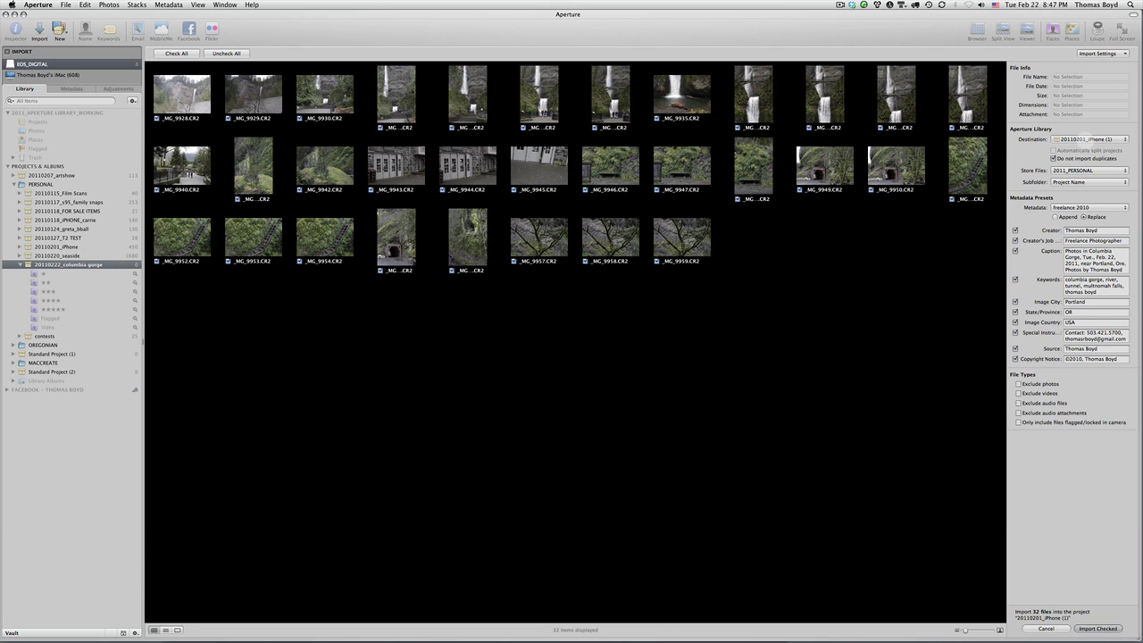
- Select 20110222_columbia gorge in the sidebar and choose it from the import Destination pop-up
{"action": "left_click", "coordinate": [71, 256]}
{"action": "left_click", "coordinate": [71, 264]}
{"action": "left_click", "coordinate": [1097, 139]}
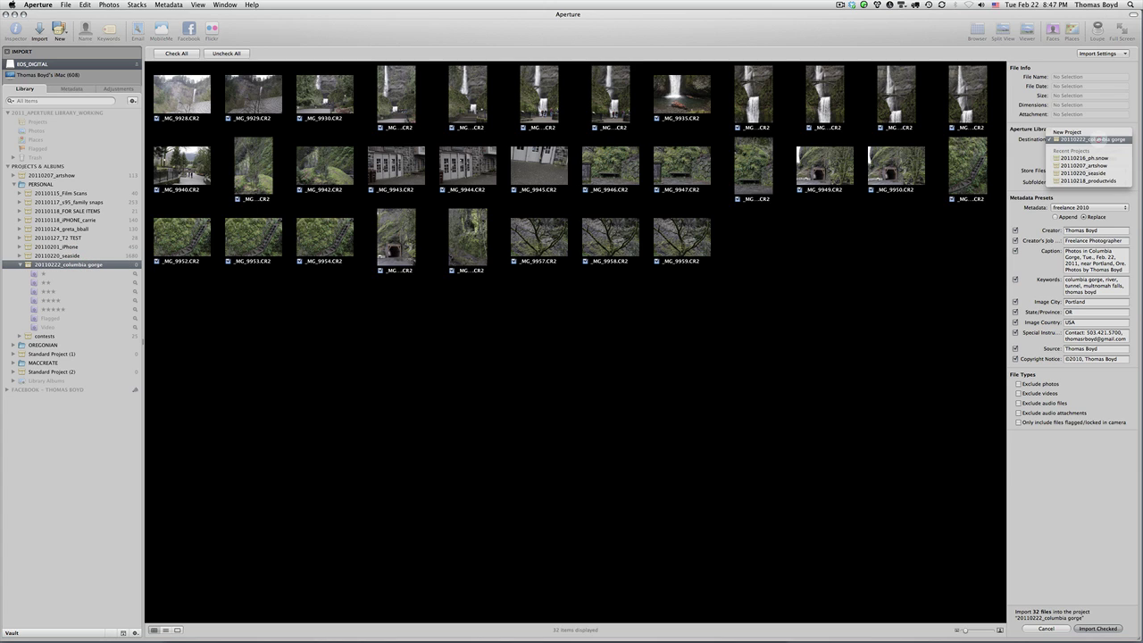
{"action": "left_click", "coordinate": [1099, 139]}
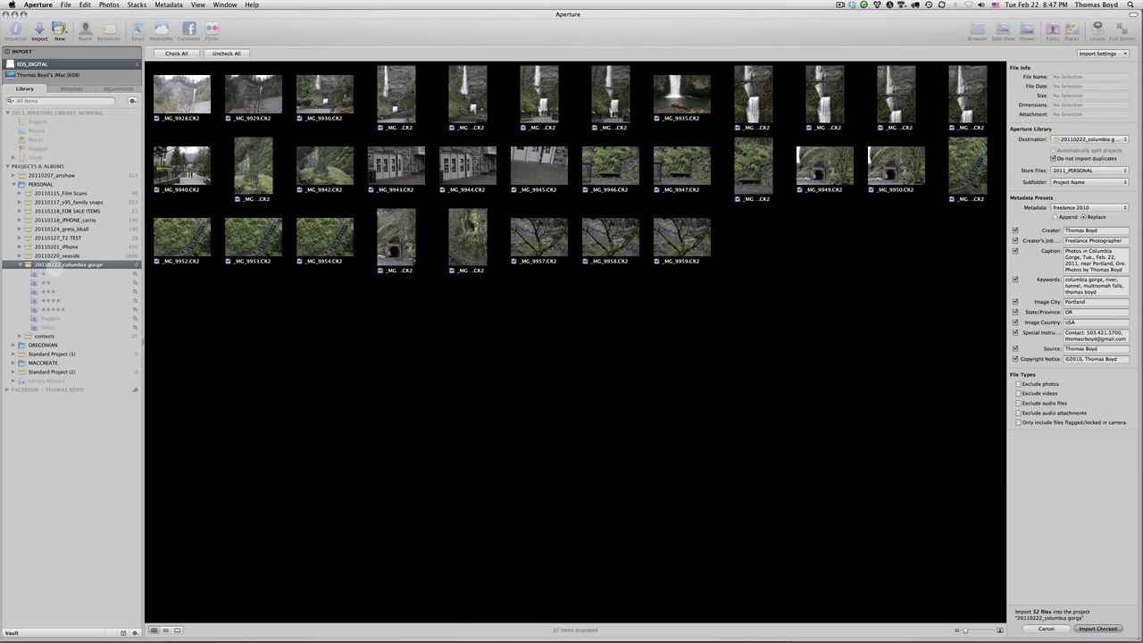
{"action": "left_click", "coordinate": [54, 266]}
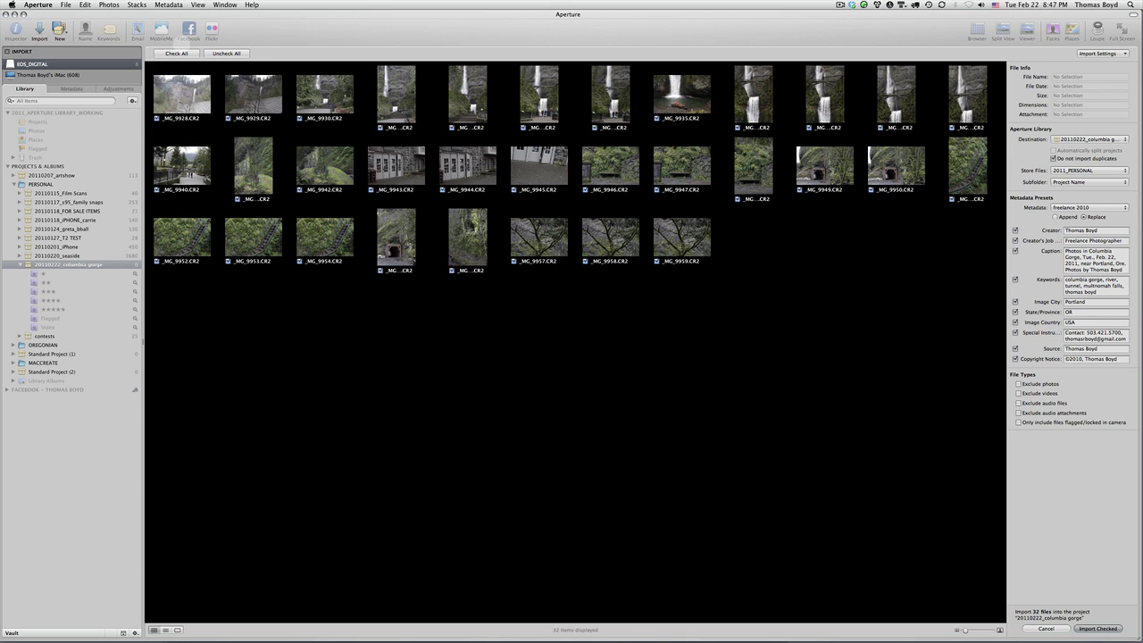
{"action": "left_click", "coordinate": [226, 54]}
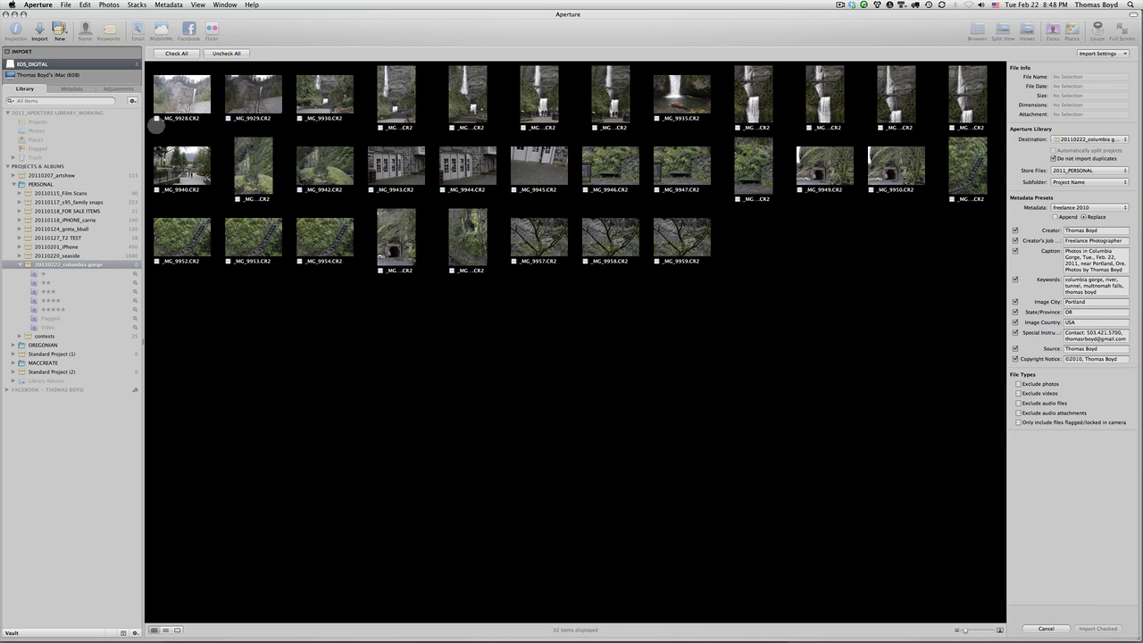
{"action": "left_click", "coordinate": [156, 118]}
{"action": "left_click", "coordinate": [300, 117]}
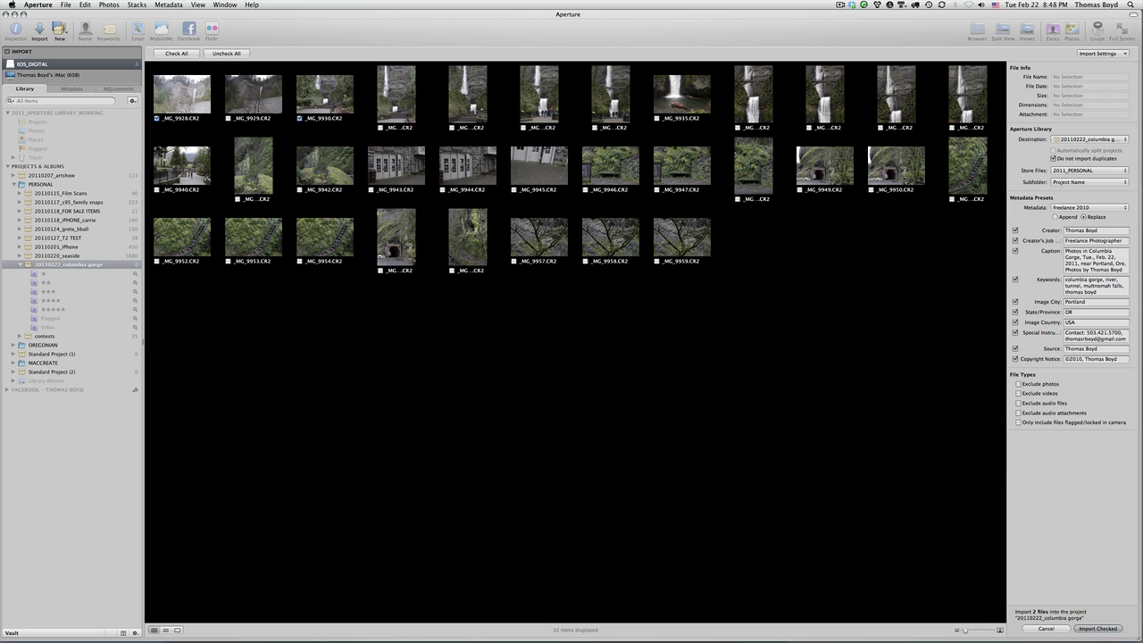
{"action": "left_click", "coordinate": [223, 54]}
{"action": "left_click", "coordinate": [189, 100]}
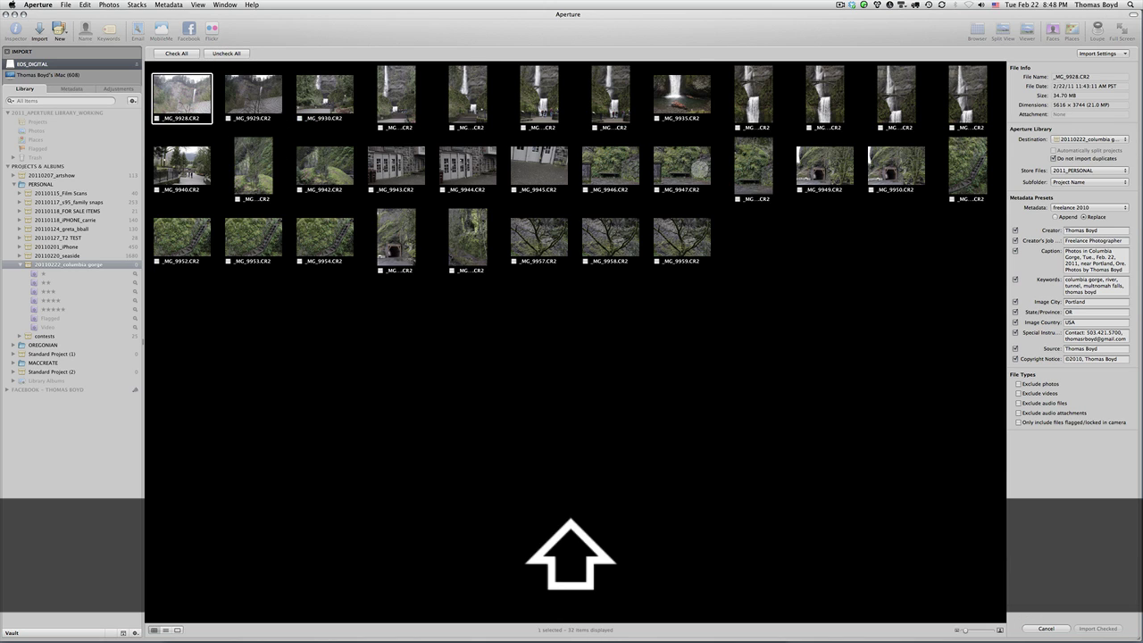
{"action": "left_click", "coordinate": [680, 165], "text": "shift"}
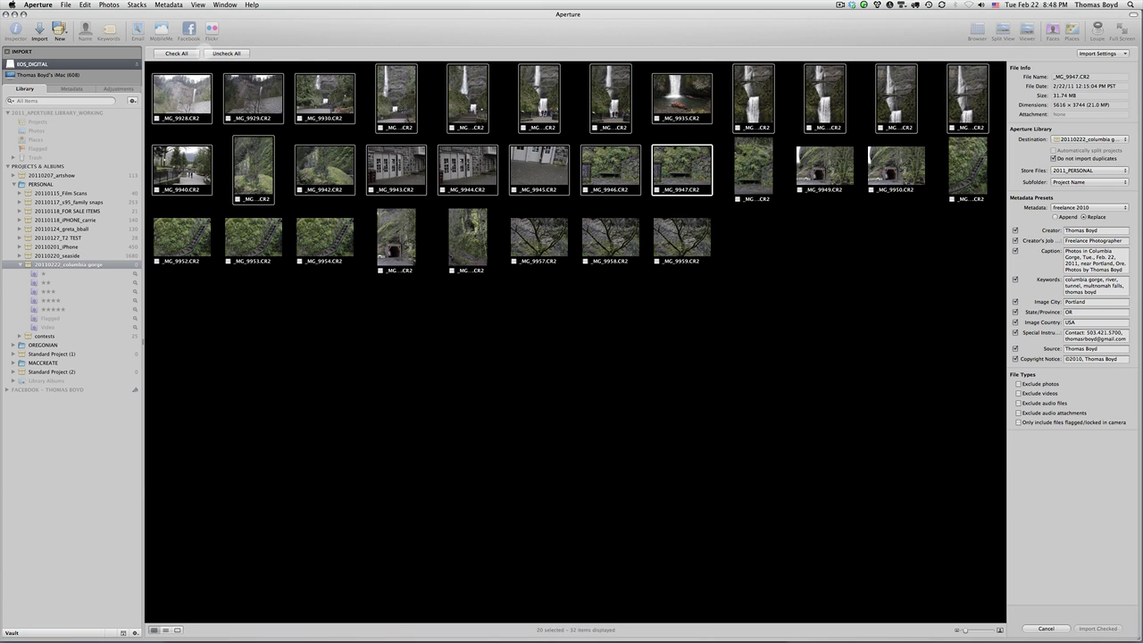
{"action": "left_click", "coordinate": [176, 53]}
{"action": "left_click", "coordinate": [469, 357]}
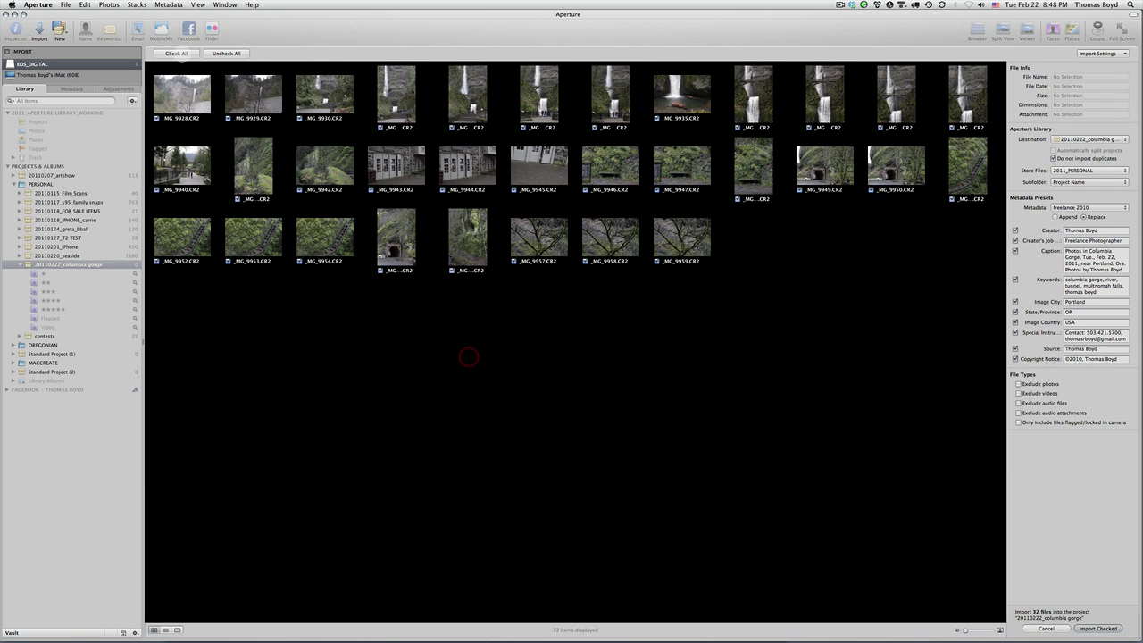
{"action": "left_click", "coordinate": [185, 93]}
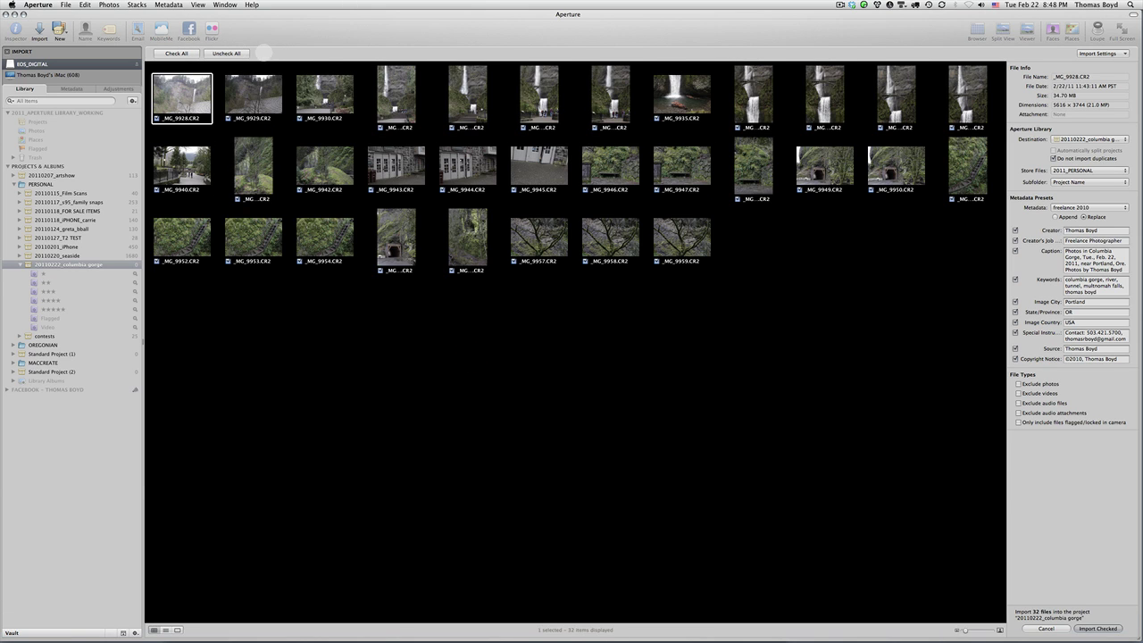
{"action": "left_click", "coordinate": [598, 99], "text": "shift"}
{"action": "left_click_drag", "start_coordinate": [192, 97], "coordinate": [98, 263]}
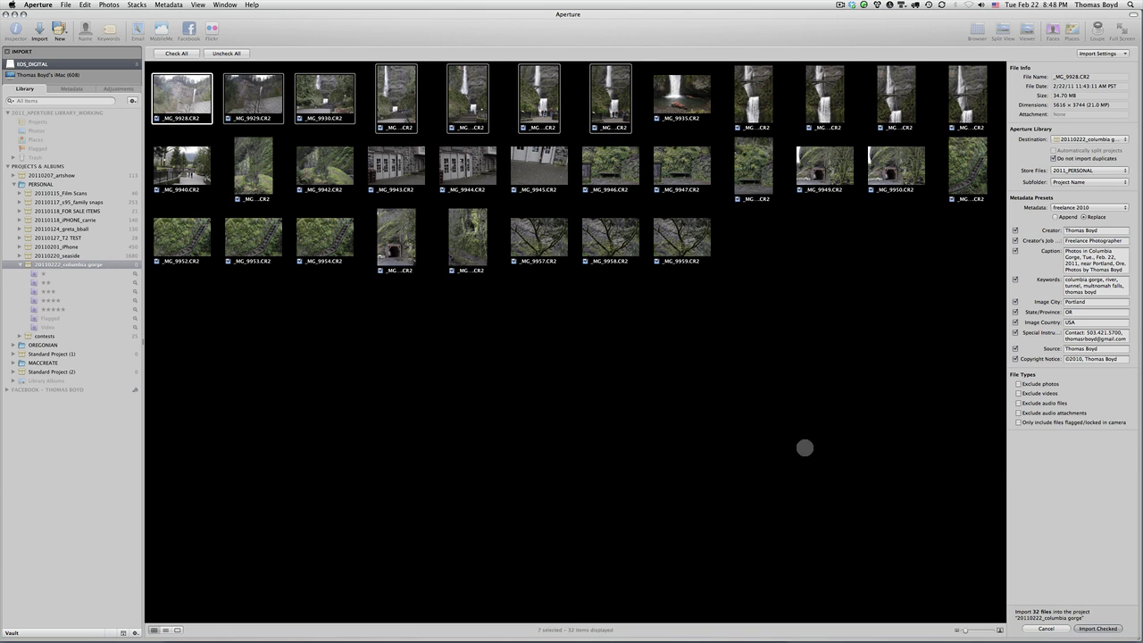
{"action": "left_click", "coordinate": [707, 452]}
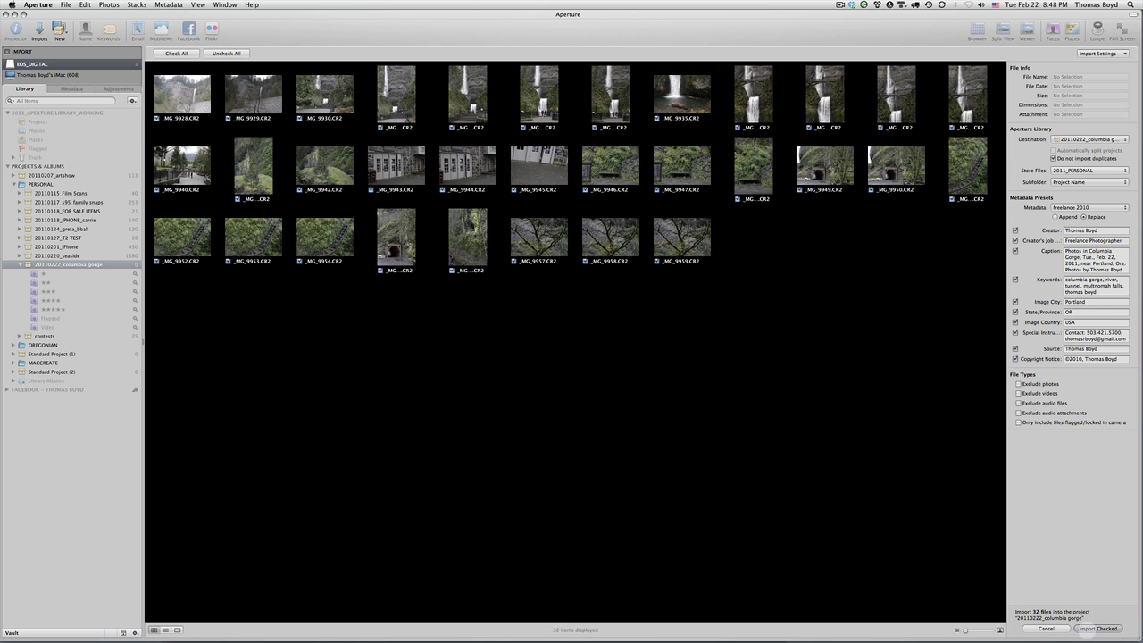
- Import the 32 checked photos and inspect their Freelance 2010 caption in the Metadata panel
{"action": "left_click", "coordinate": [1100, 629]}
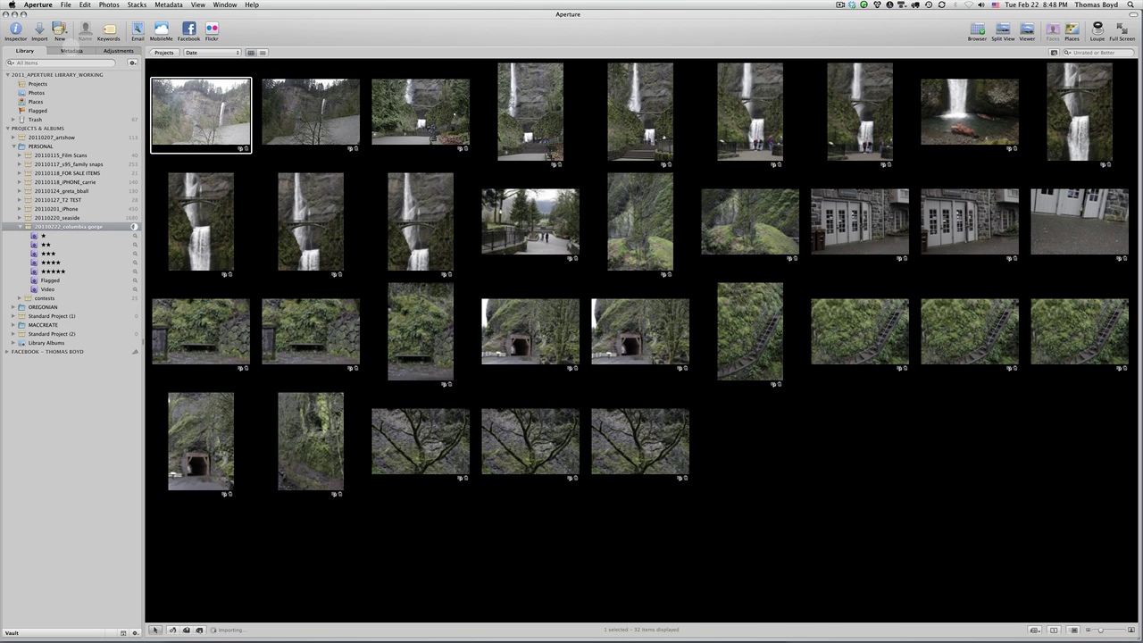
{"action": "left_click", "coordinate": [71, 50]}
{"action": "left_click", "coordinate": [98, 179]}
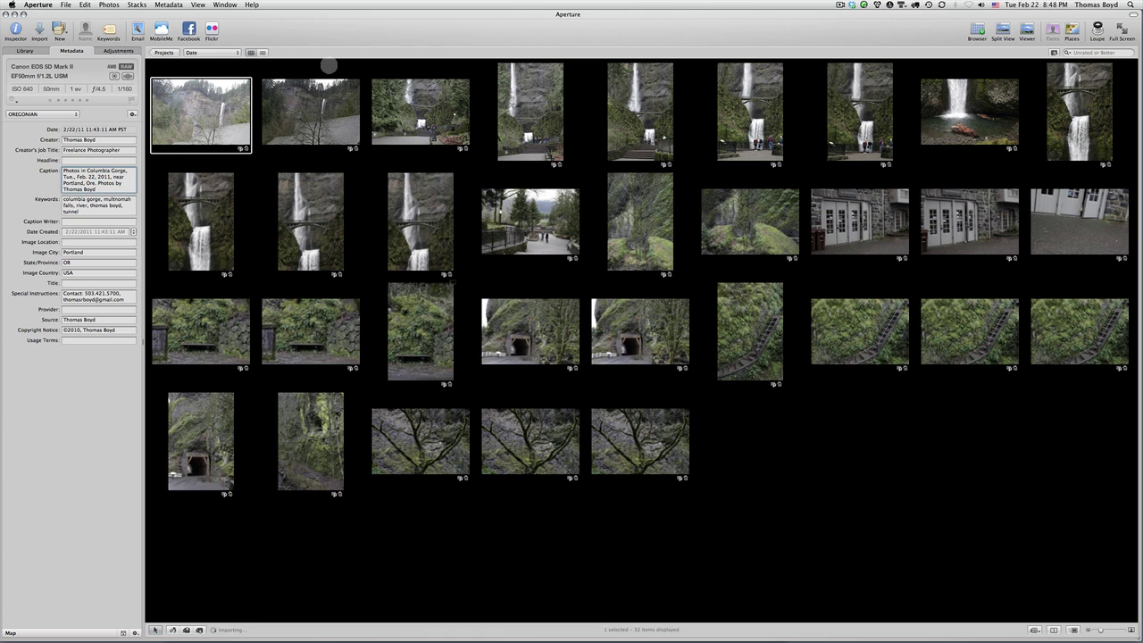
{"action": "left_click", "coordinate": [327, 65]}
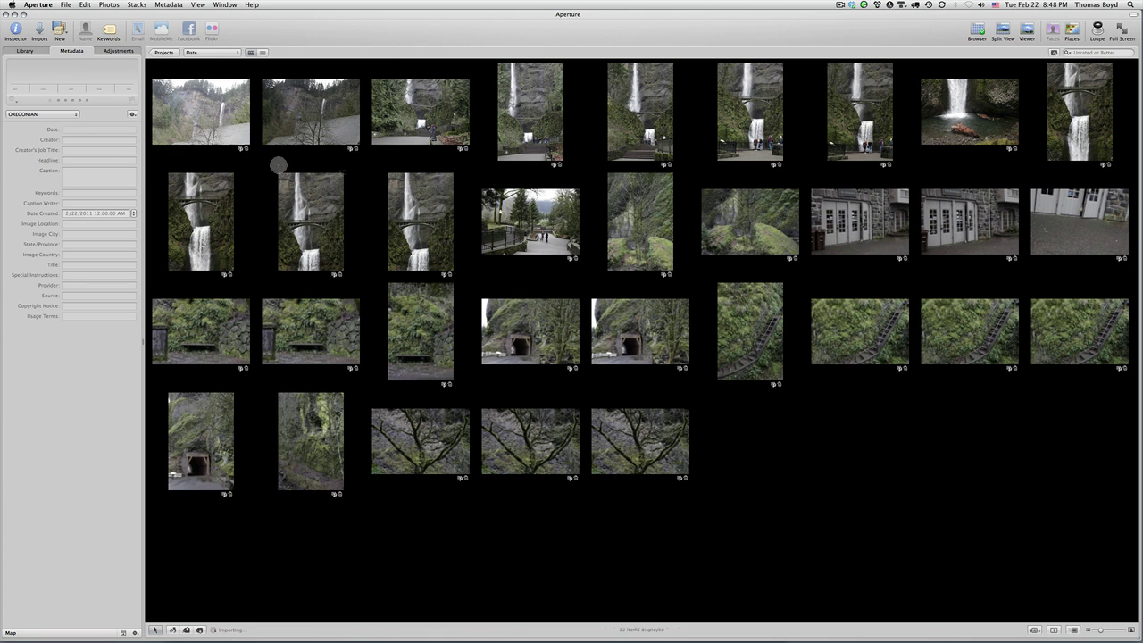
{"action": "left_click", "coordinate": [303, 179]}
- Open the first imported photo full size and step back and forth through the first shots
{"action": "left_click", "coordinate": [216, 120]}
{"action": "double_click", "coordinate": [218, 119]}
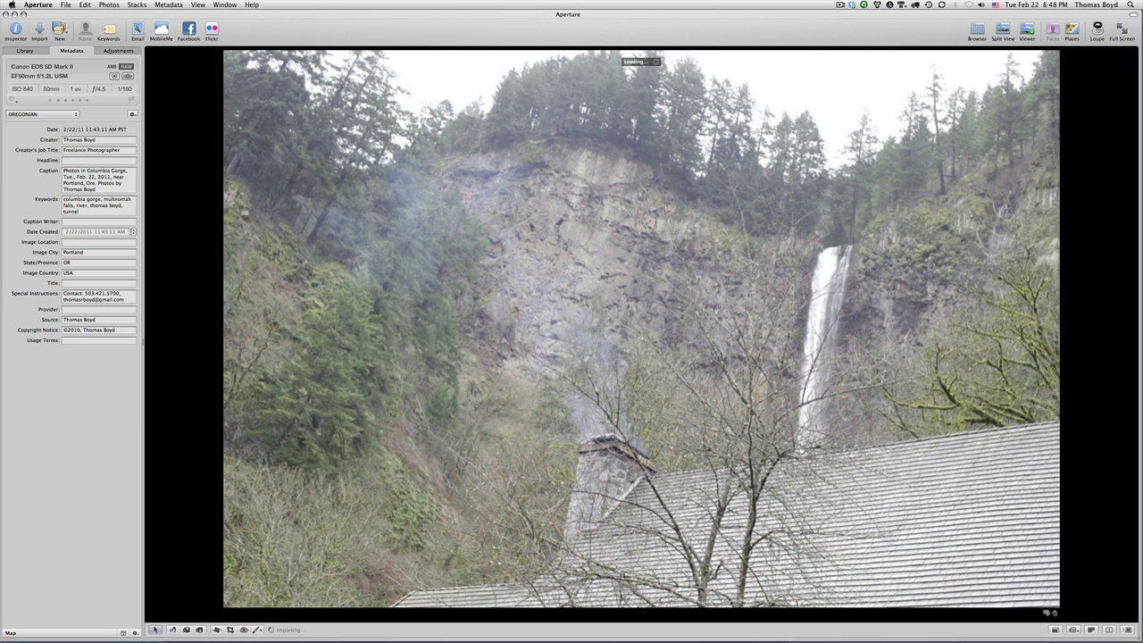
{"action": "key", "text": "Right"}
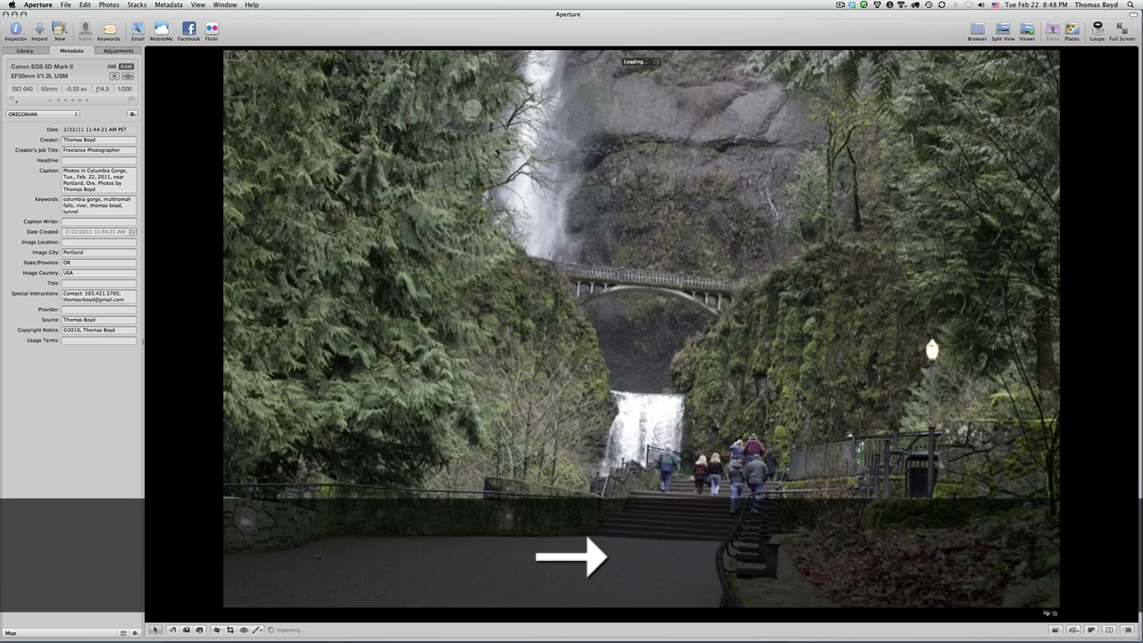
{"action": "key", "text": "Right"}
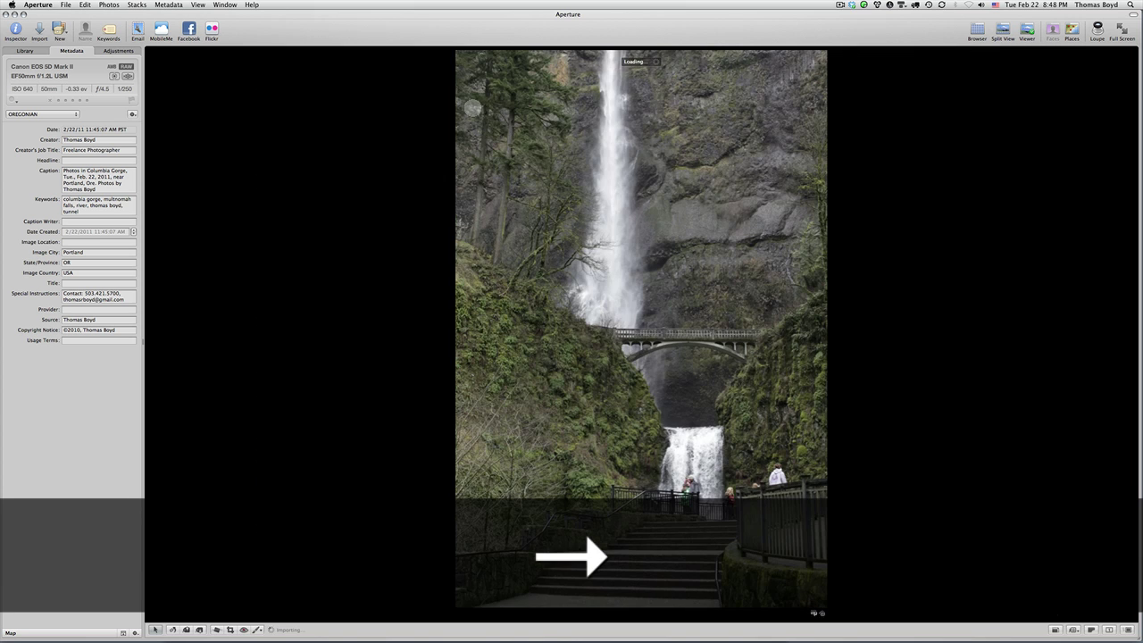
{"action": "key", "text": "Right"}
{"action": "key", "text": "Right"}
{"action": "key", "text": "Right"}
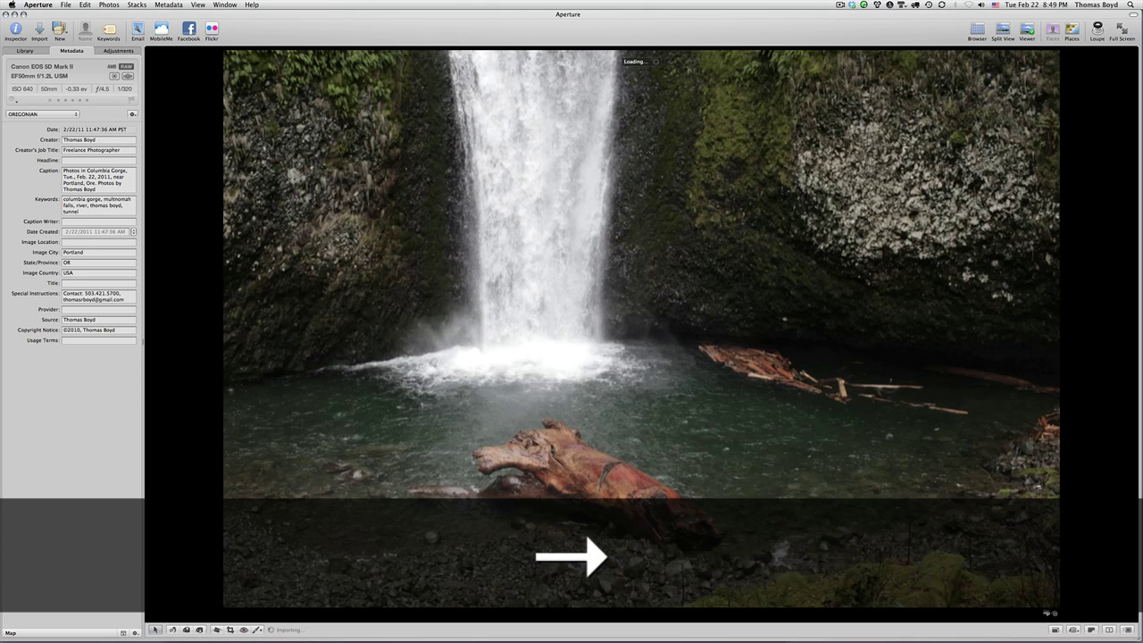
{"action": "key", "text": "Right"}
{"action": "key", "text": "Right"}
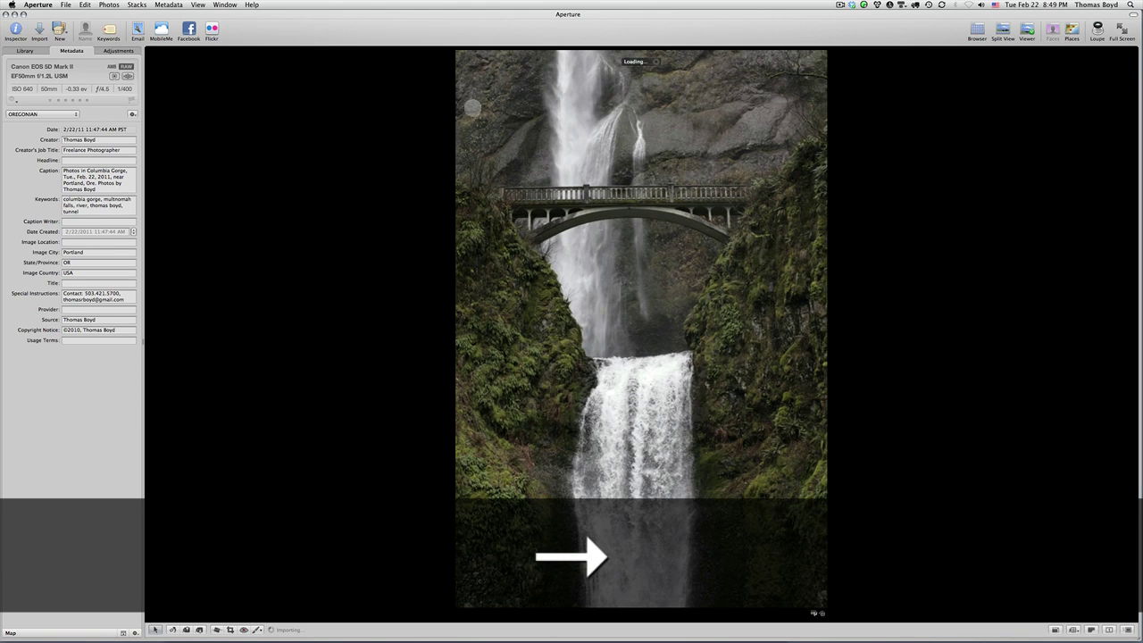
{"action": "key", "text": "Left"}
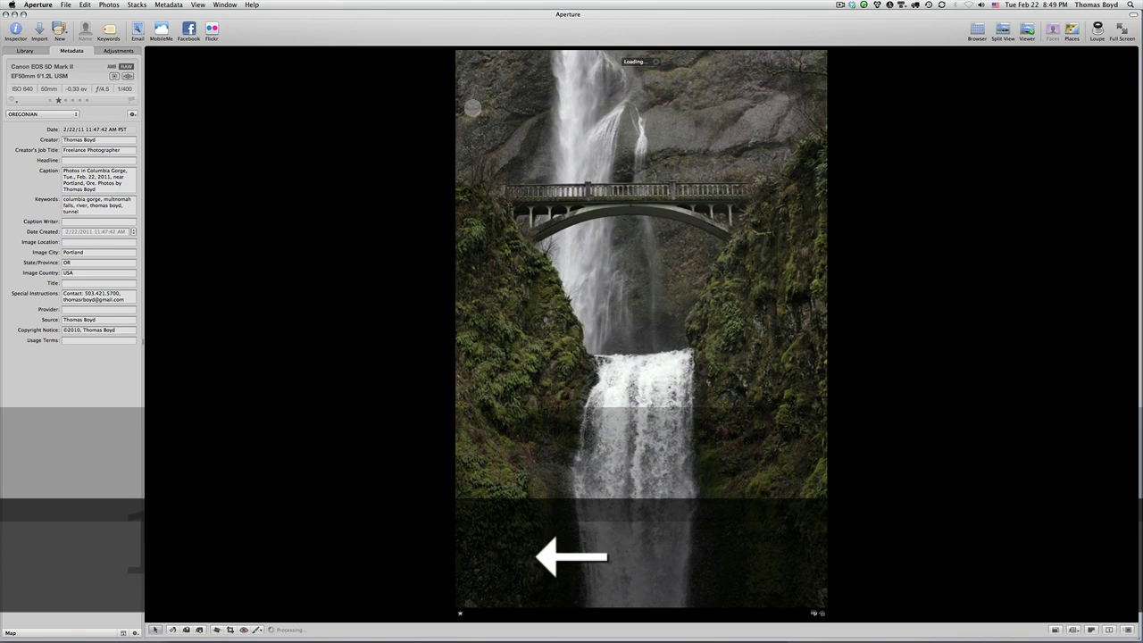
{"action": "key", "text": "Right"}
{"action": "key", "text": "Right"}
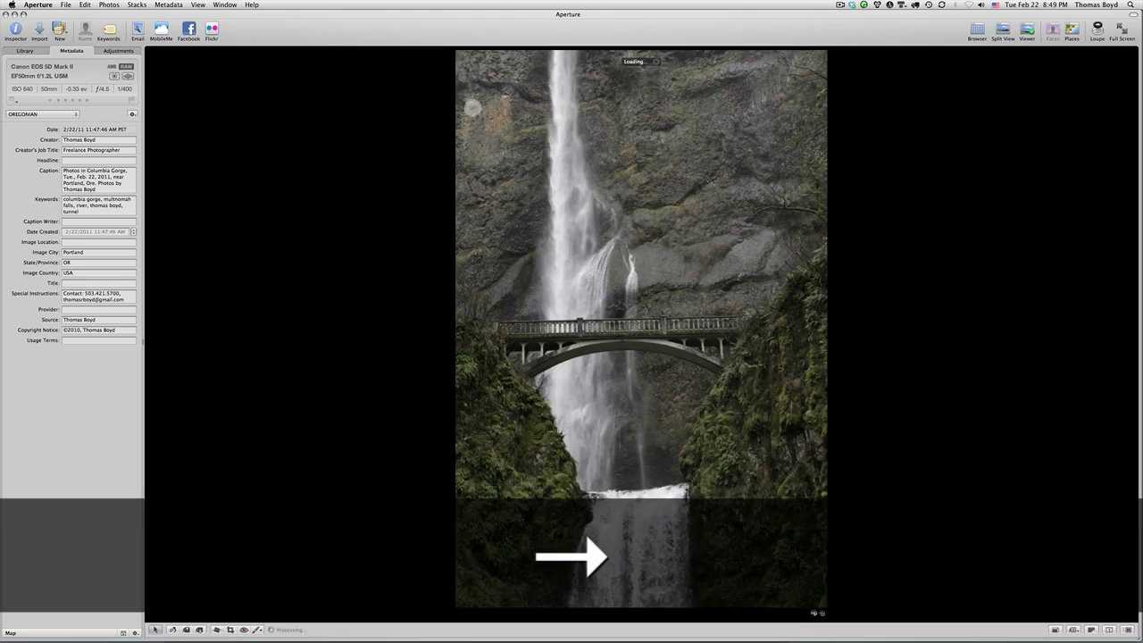
- Browse the remaining photos full size, then show the project's one-star album
{"action": "key", "text": "Right"}
{"action": "key", "text": "Left"}
{"action": "key", "text": "Right"}
{"action": "key", "text": "Right"}
{"action": "key", "text": "Right"}
{"action": "key", "text": "Right"}
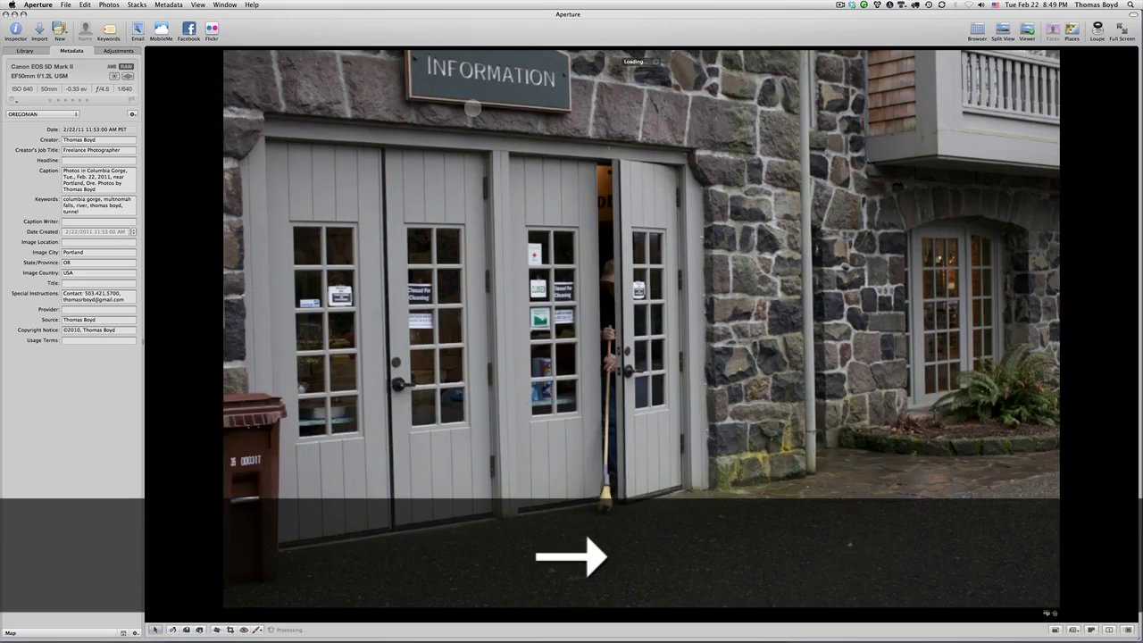
{"action": "key", "text": "Right"}
{"action": "key", "text": "Right"}
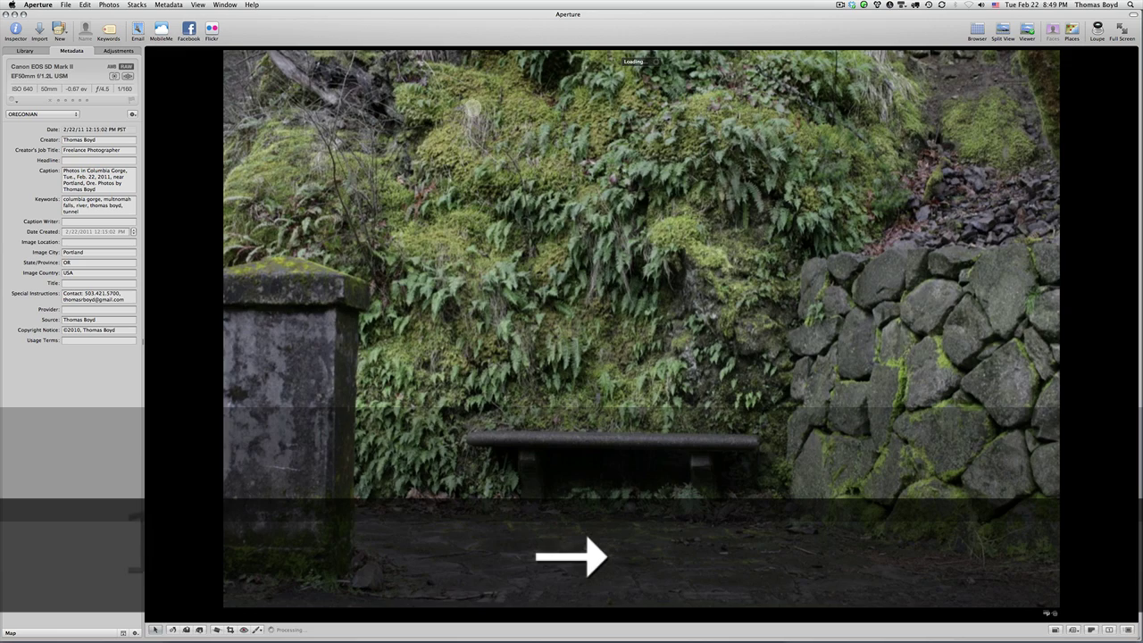
{"action": "key", "text": "Right"}
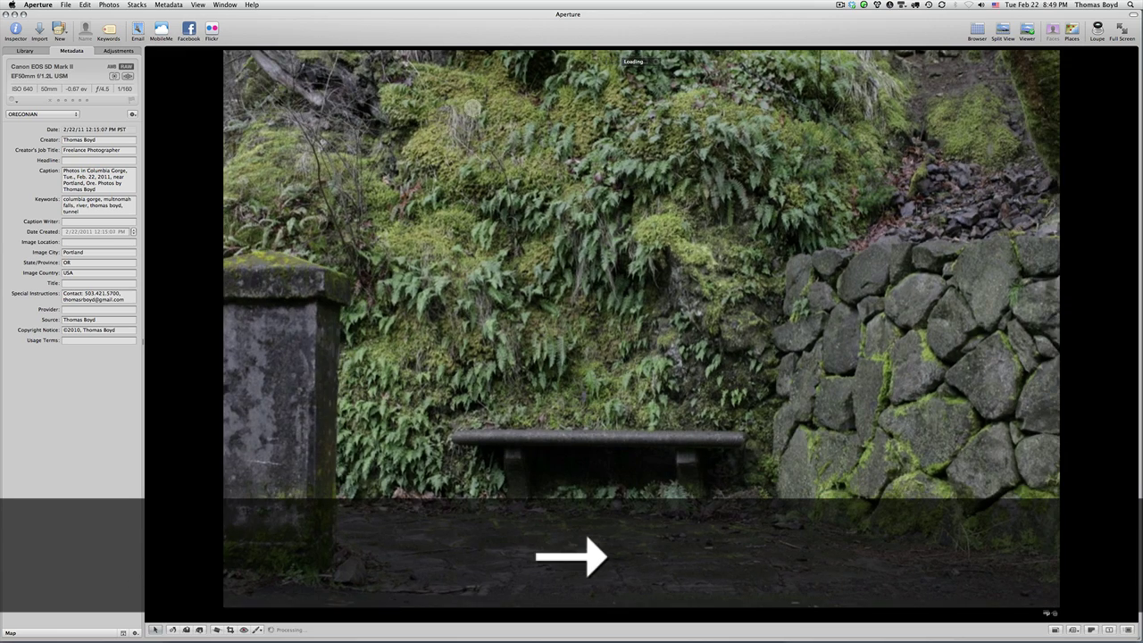
{"action": "key", "text": "Right"}
{"action": "key", "text": "Right"}
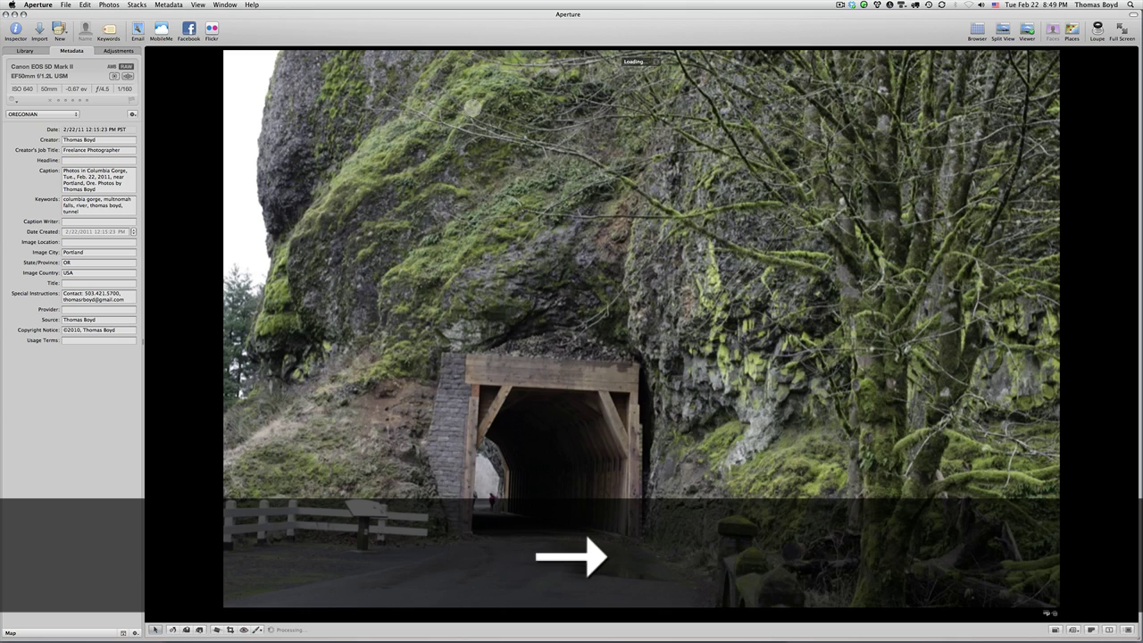
{"action": "key", "text": "Right"}
{"action": "key", "text": "Right"}
{"action": "key", "text": "Left"}
{"action": "key", "text": "Right"}
{"action": "key", "text": "Left"}
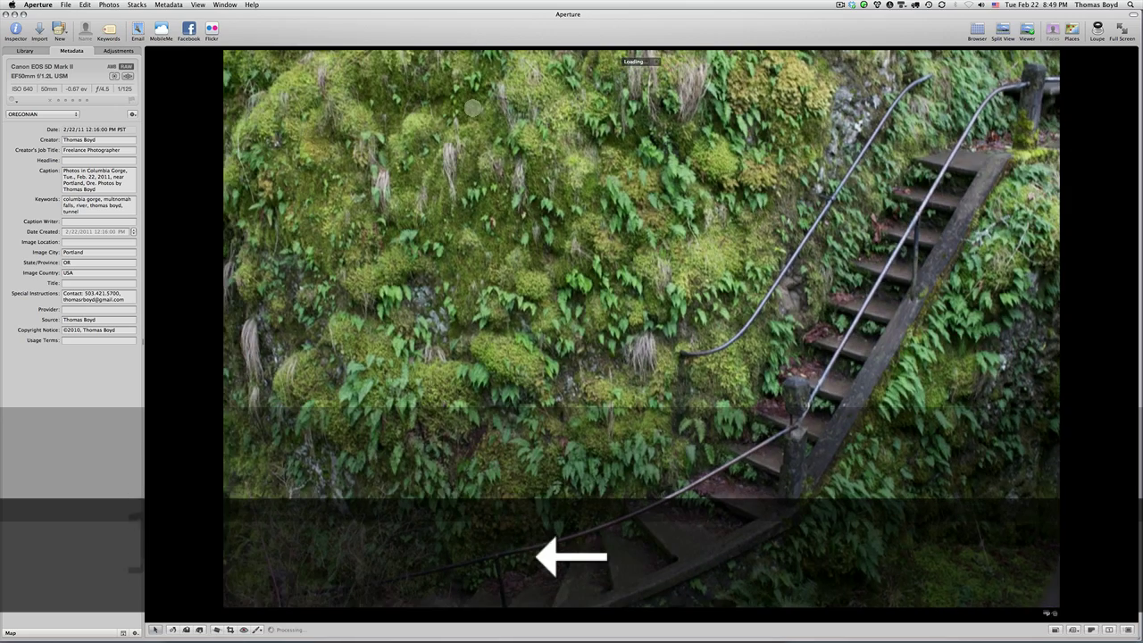
{"action": "key", "text": "Right"}
{"action": "key", "text": "Right"}
{"action": "key", "text": "Right"}
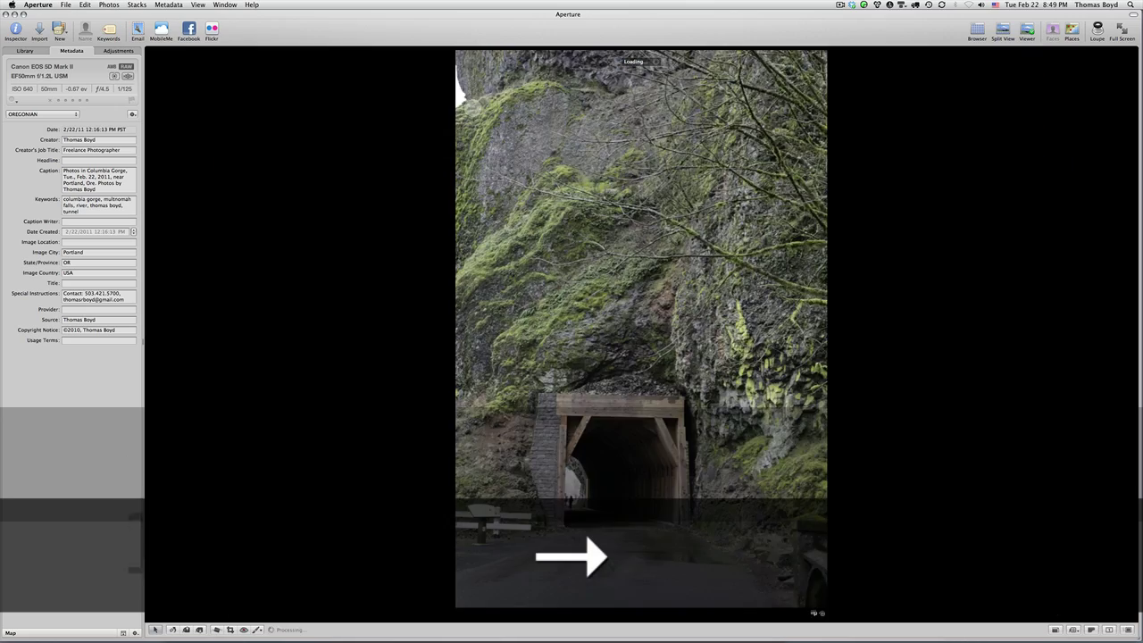
{"action": "key", "text": "Right"}
{"action": "key", "text": "Right"}
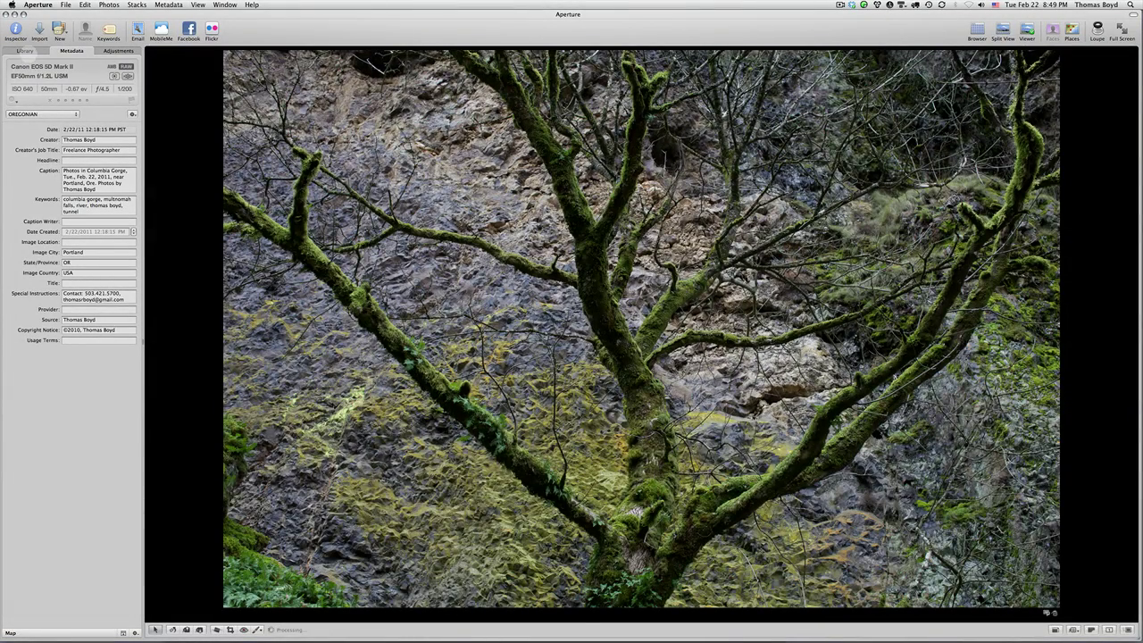
{"action": "left_click", "coordinate": [25, 51]}
{"action": "left_click", "coordinate": [43, 236]}
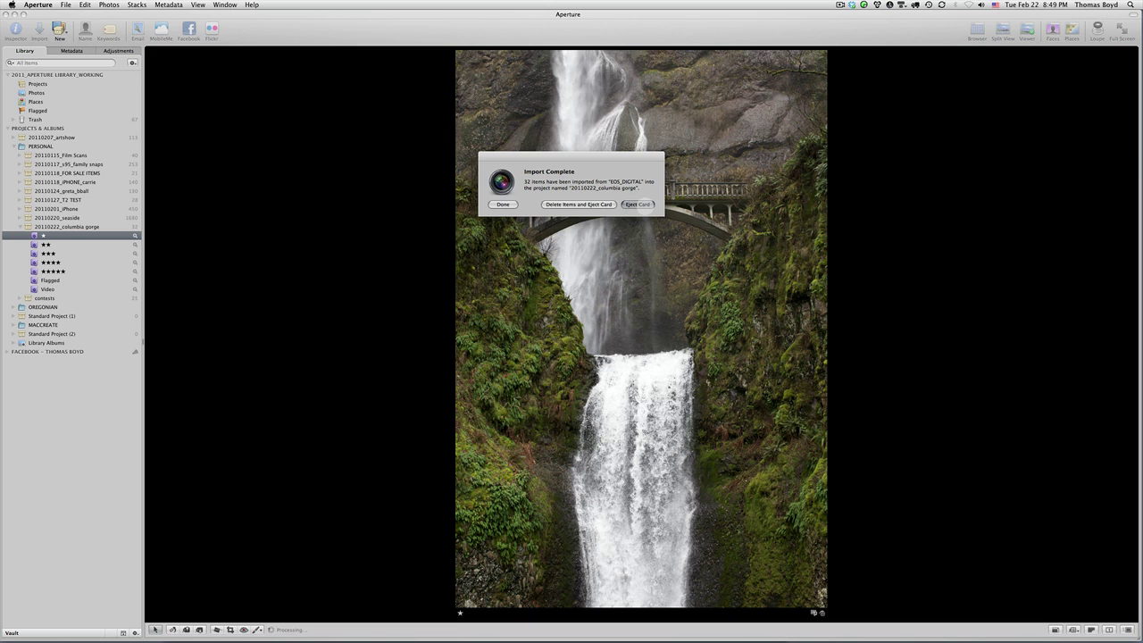
- Eject the EOS_DIGITAL card, check the ★★ and ★ albums, and show all project photos as thumbnails
{"action": "left_click", "coordinate": [642, 205]}
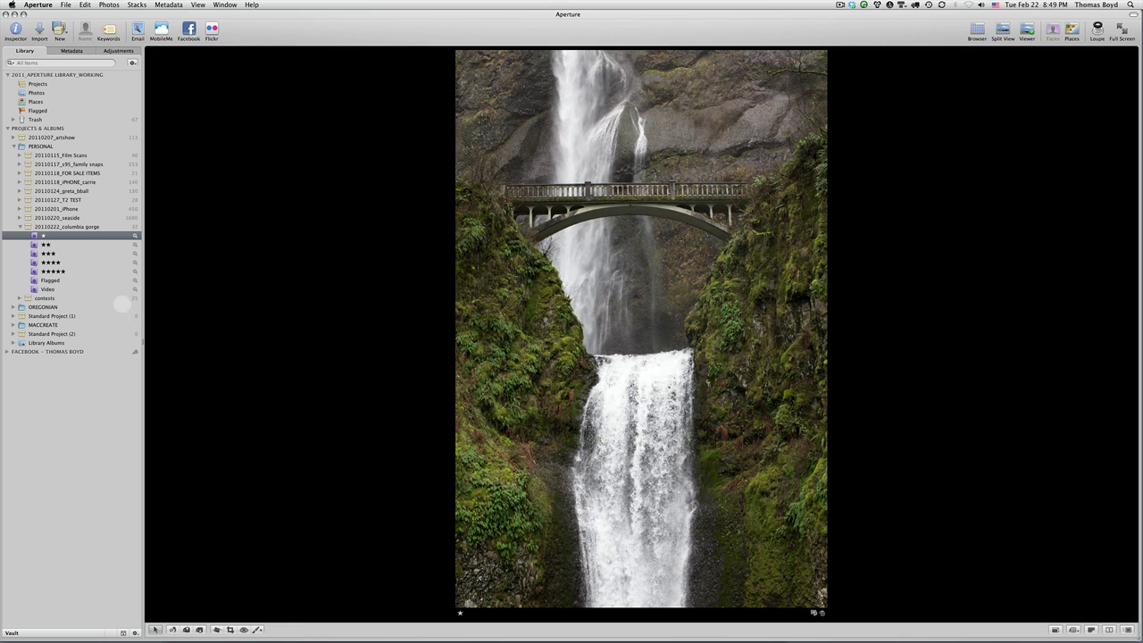
{"action": "left_click", "coordinate": [52, 243]}
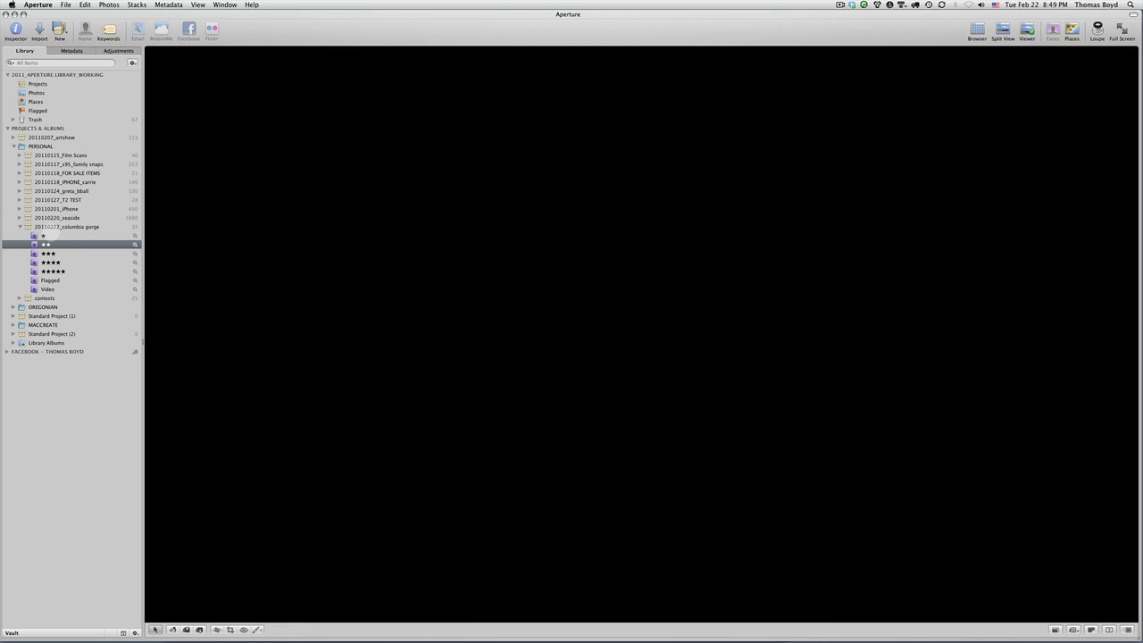
{"action": "left_click", "coordinate": [50, 235]}
{"action": "left_click", "coordinate": [51, 226]}
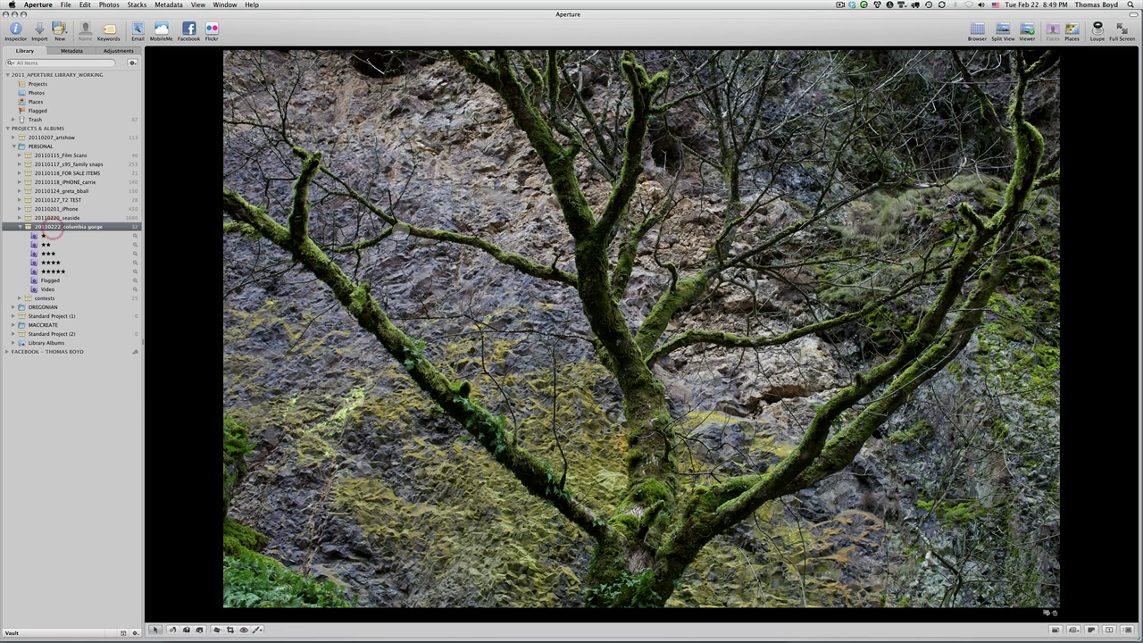
{"action": "key", "text": "v"}
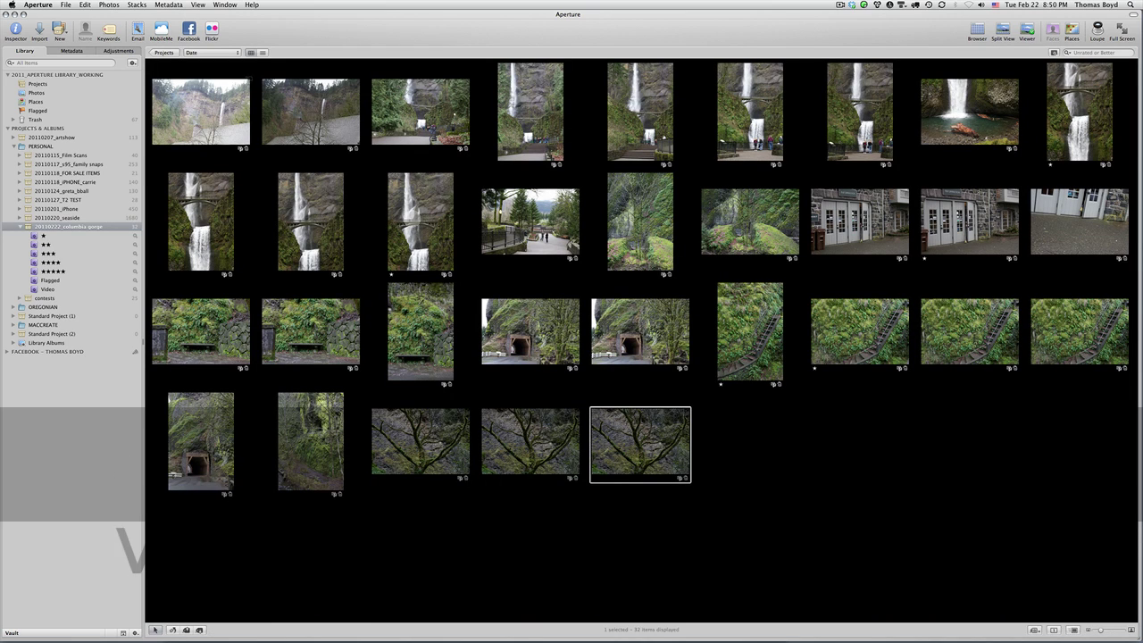